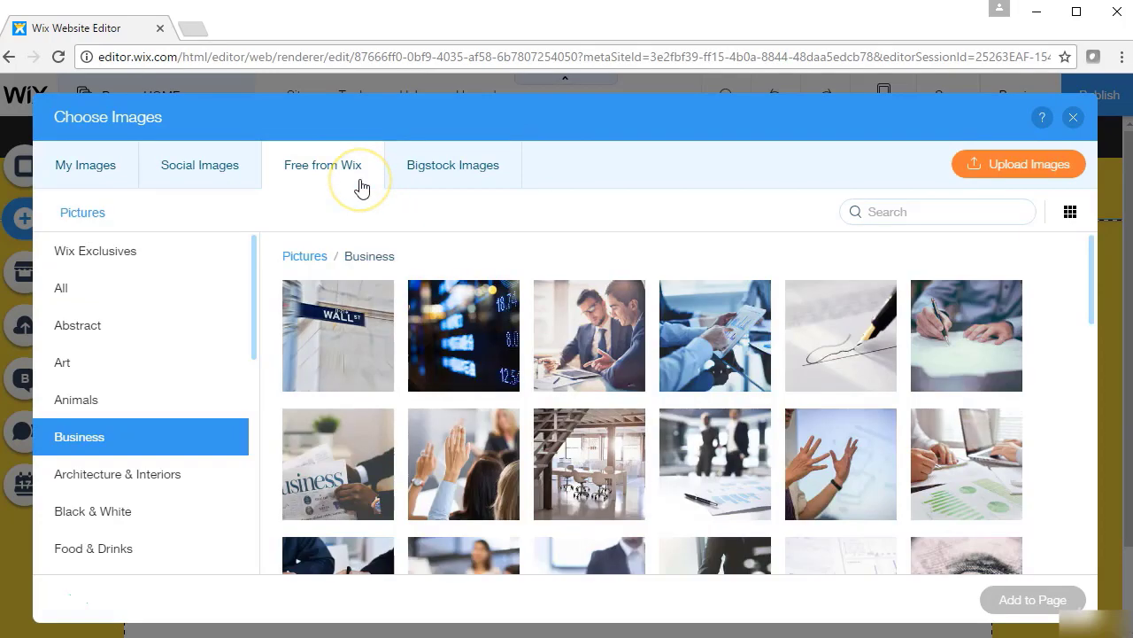
# Insert the Stock Market Quotes picture from the free Wix Business collection on the HOME page
pyautogui.click(471, 170)
pyautogui.click(349, 169)
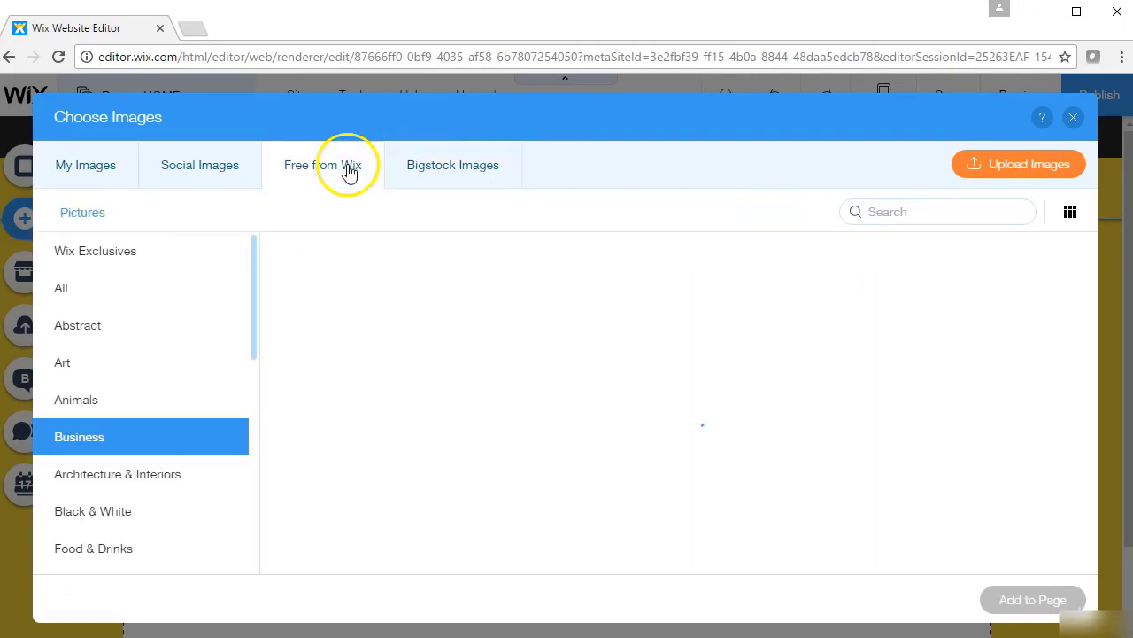
pyautogui.click(458, 333)
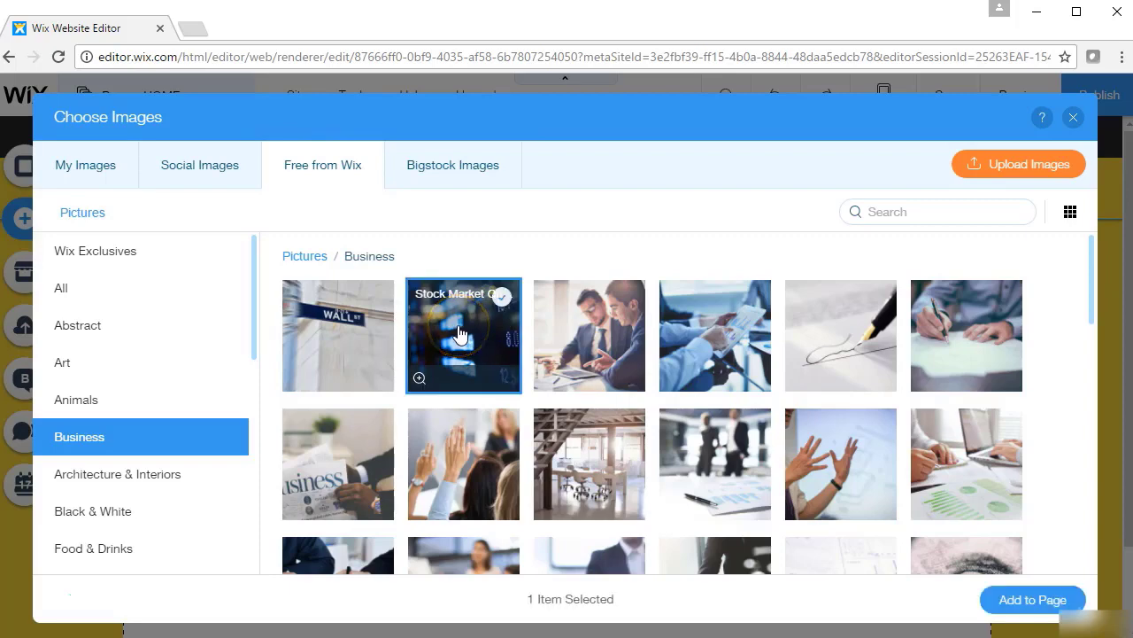
pyautogui.click(1028, 599)
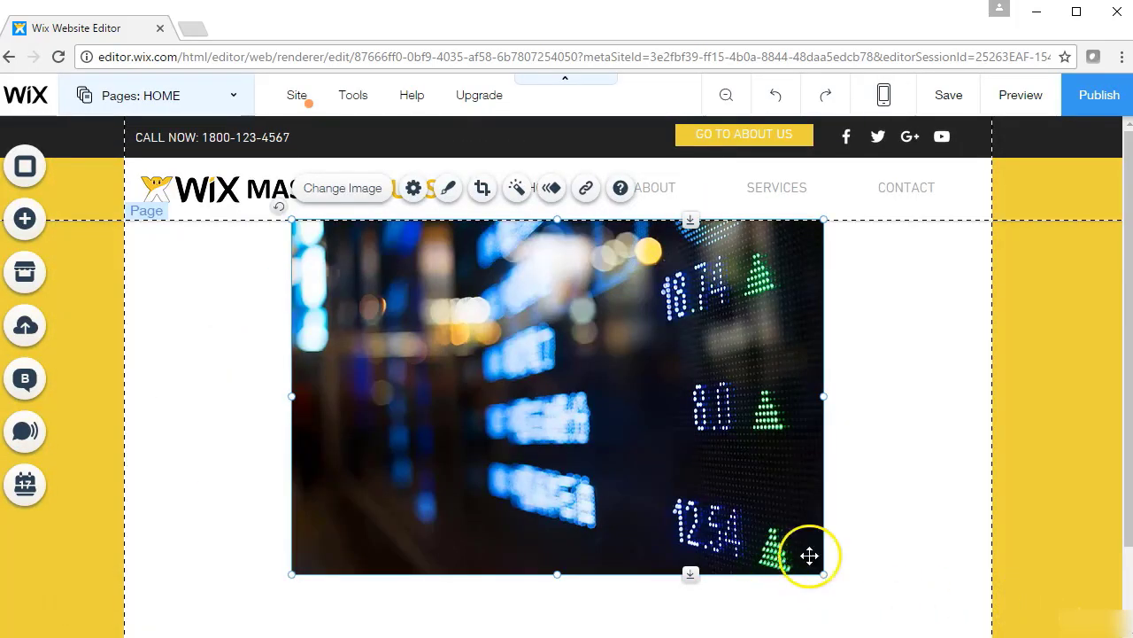
# Shrink the stock market picture to about 557 by 371 and move it slightly down and to the left
pyautogui.moveTo(824, 577); pyautogui.dragTo(785, 548)
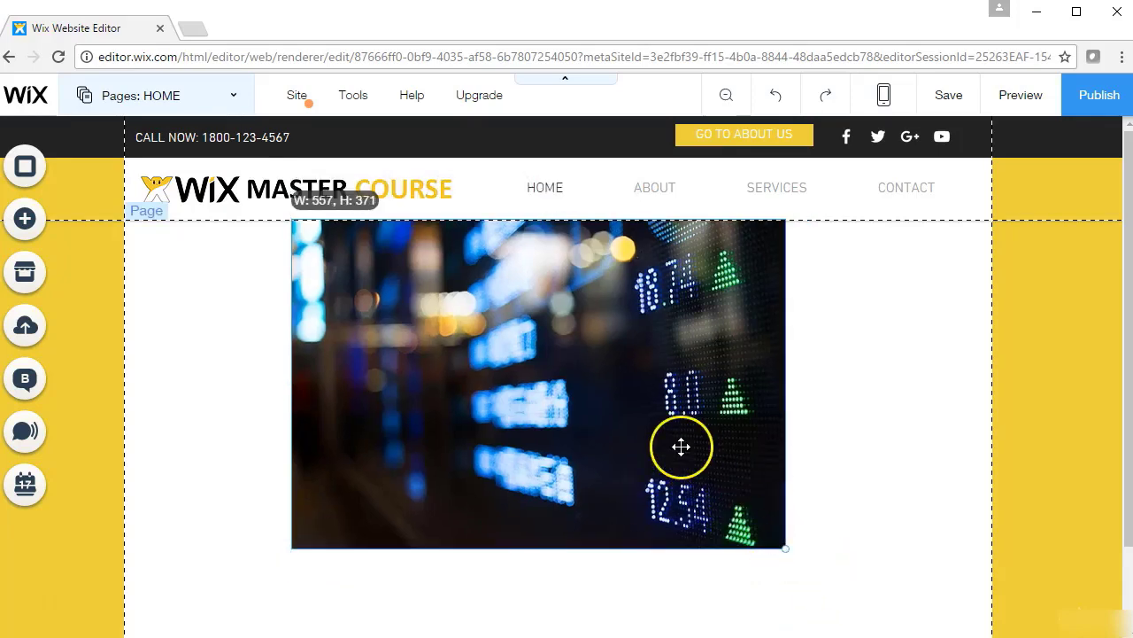
pyautogui.moveTo(679, 445); pyautogui.dragTo(619, 483)
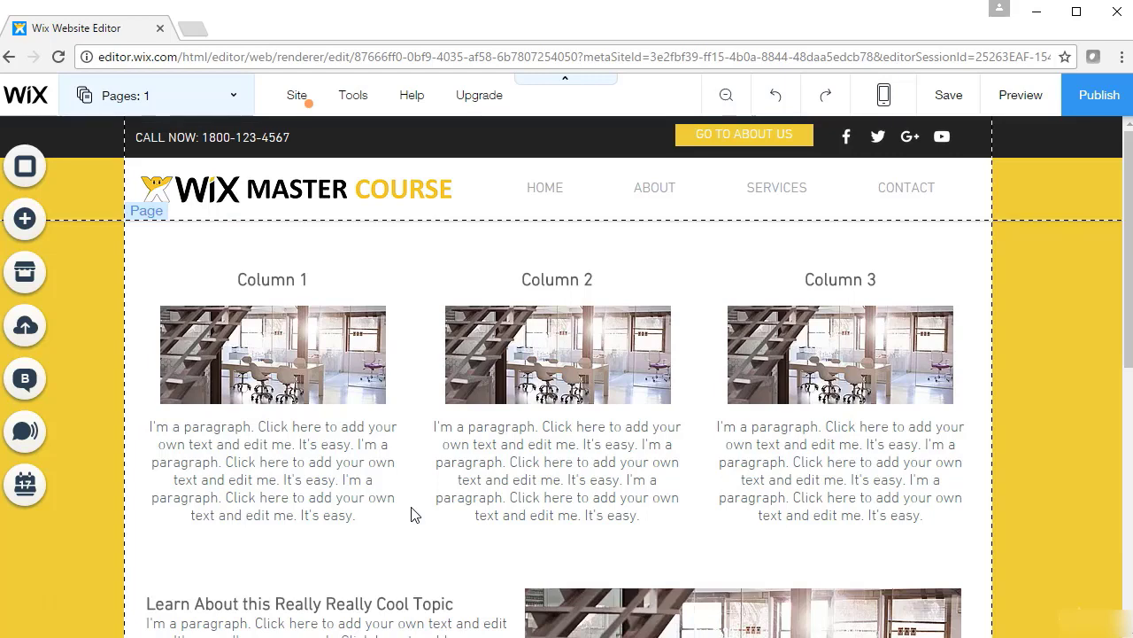
pyautogui.click(386, 543)
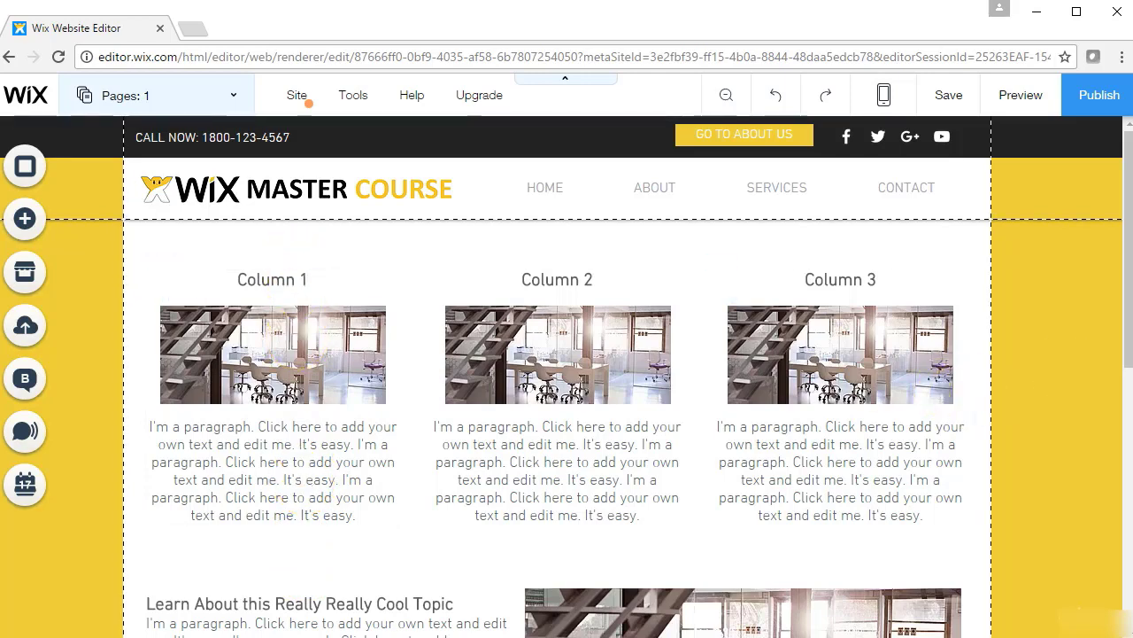
pyautogui.moveTo(1121, 372); pyautogui.dragTo(1123, 441)
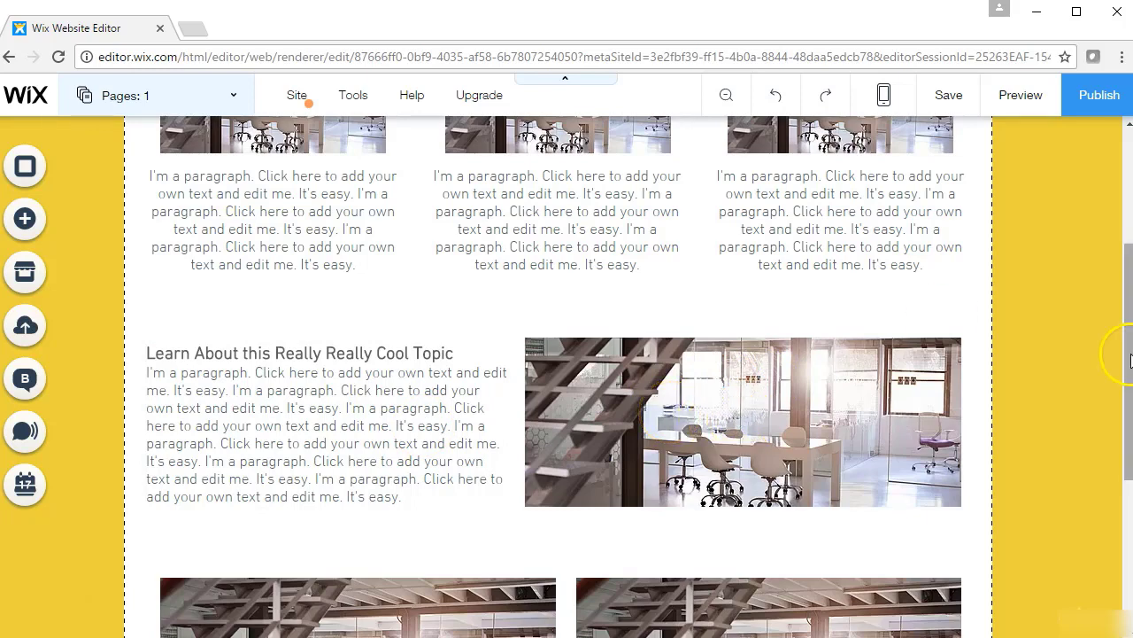
pyautogui.moveTo(1128, 355); pyautogui.dragTo(1113, 517)
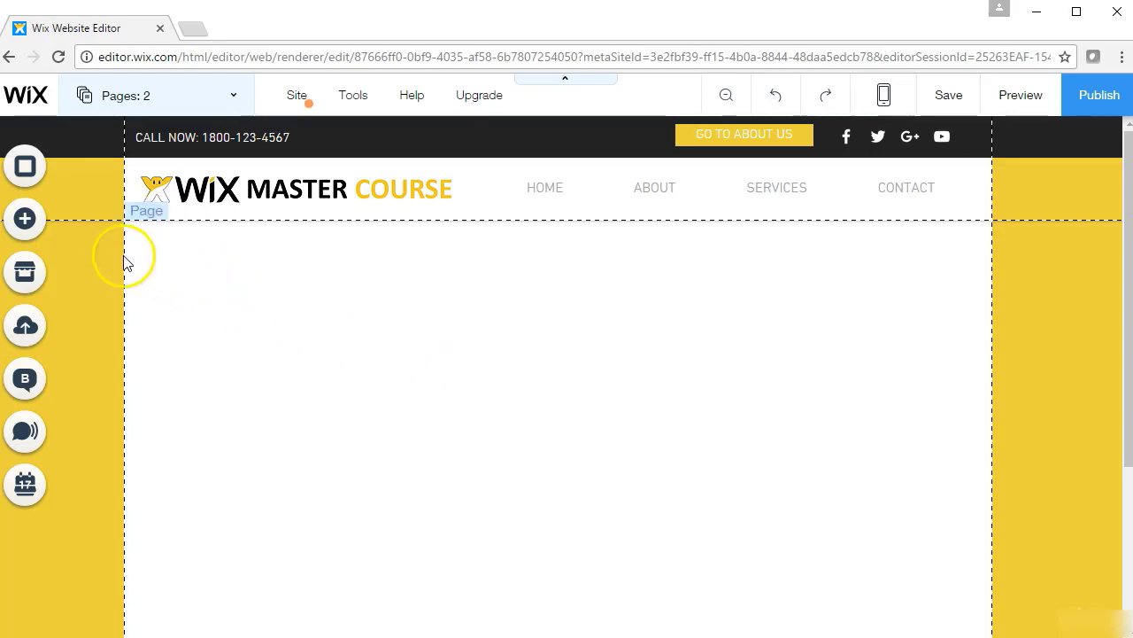
# Add a Grid (portrait) gallery to page 2 and position it below the site header
pyautogui.click(35, 229)
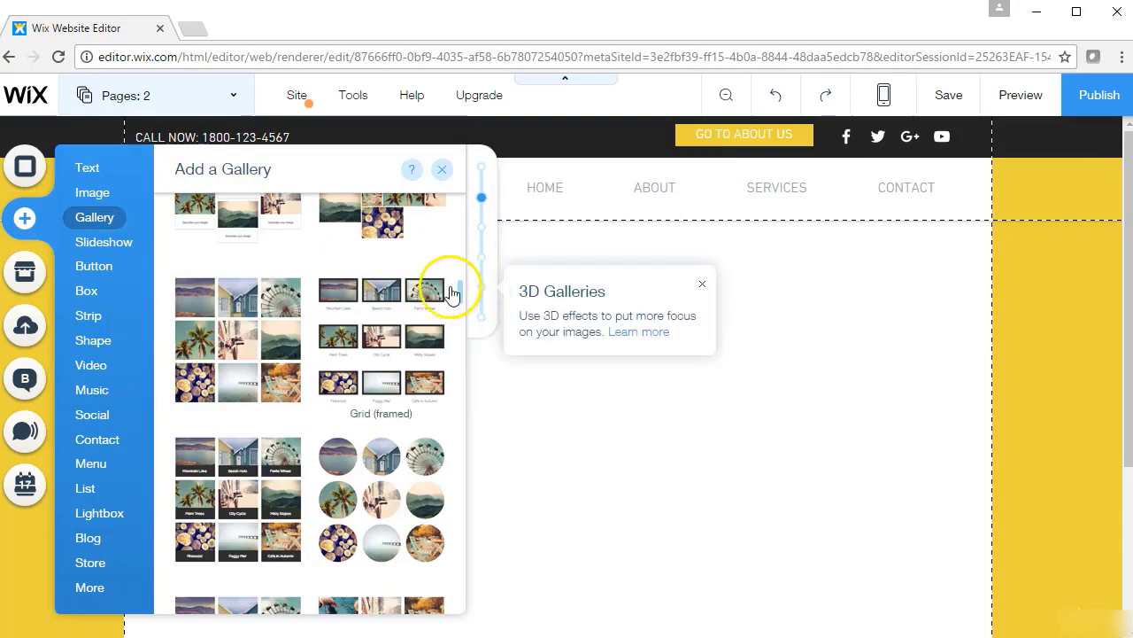
pyautogui.moveTo(458, 287)
pyautogui.mouseDown()
pyautogui.moveTo(463, 203)
pyautogui.moveTo(463, 296)
pyautogui.moveTo(455, 265)
pyautogui.moveTo(463, 278)
pyautogui.mouseUp()
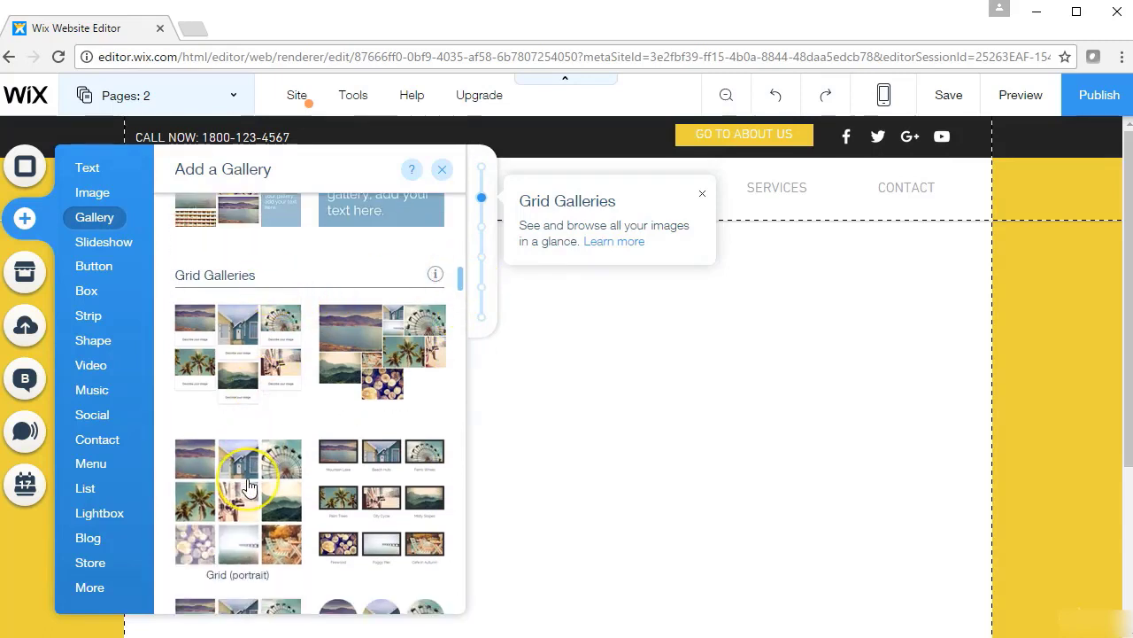
pyautogui.click(246, 512)
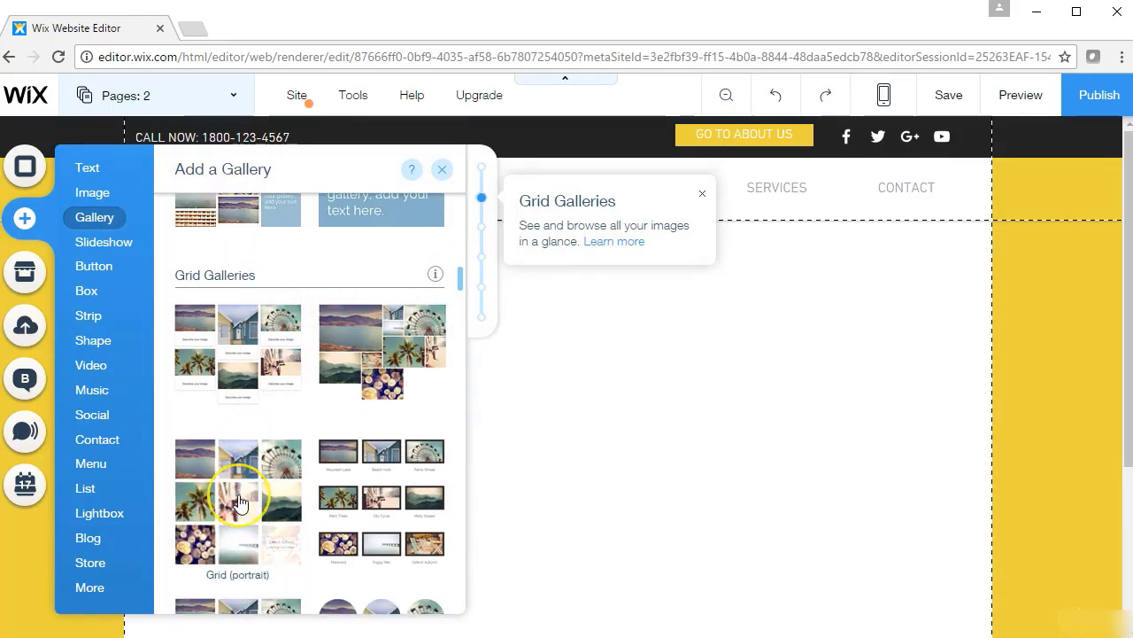
pyautogui.moveTo(607, 417); pyautogui.dragTo(514, 405)
pyautogui.moveTo(673, 393); pyautogui.dragTo(699, 396)
pyautogui.click(916, 380)
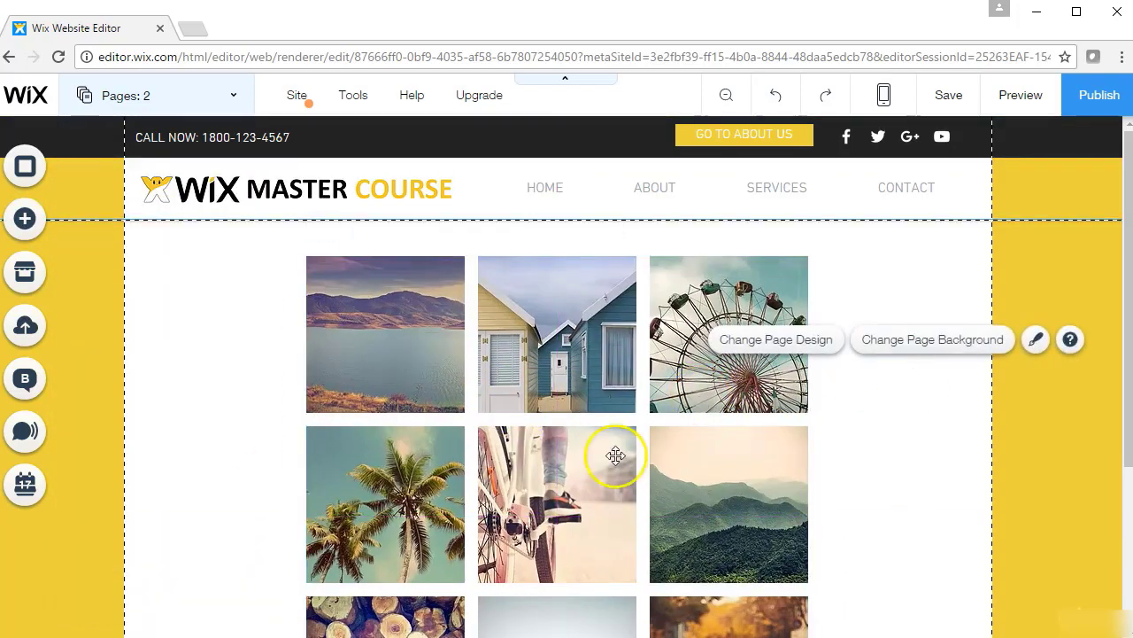
# Remove all nine sample images from the grid gallery
pyautogui.click(555, 467)
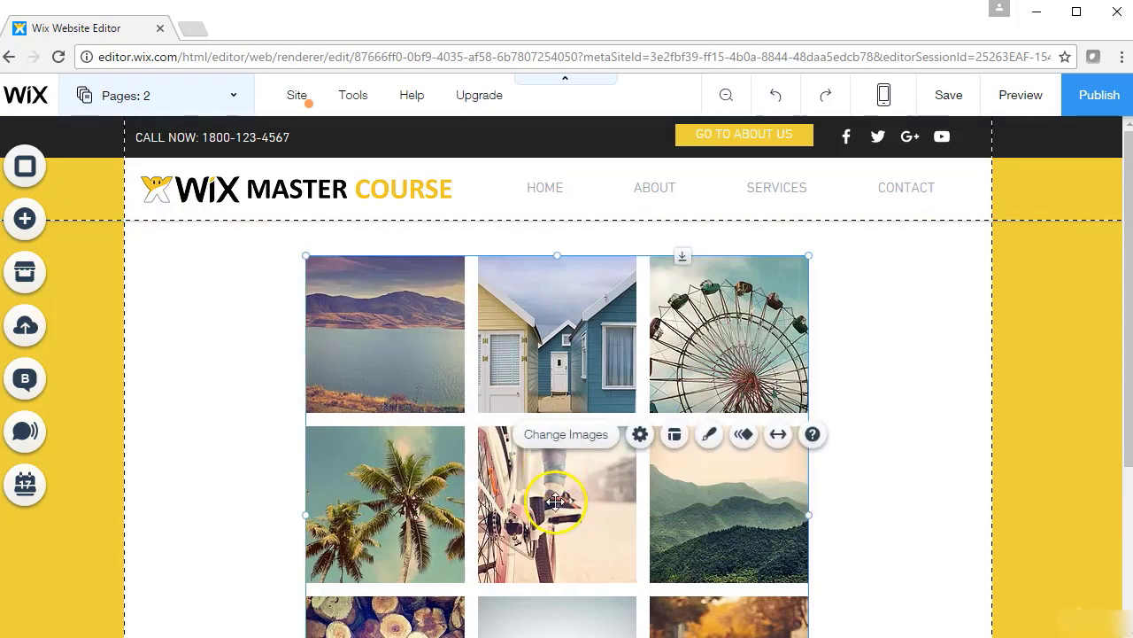
pyautogui.click(577, 433)
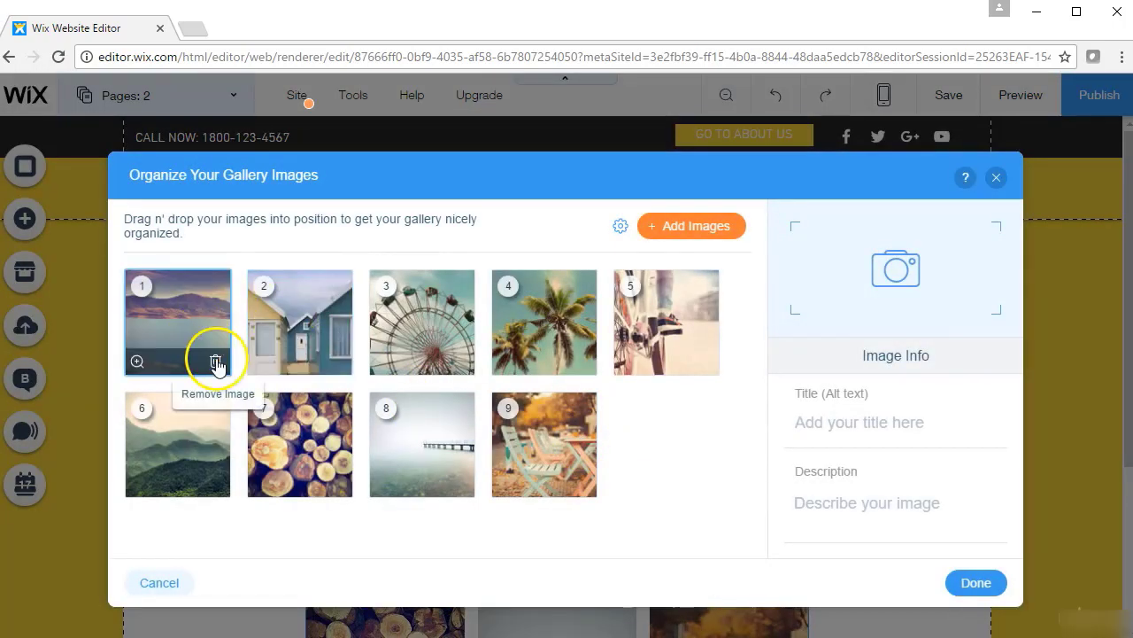
pyautogui.click(215, 362)
pyautogui.click(216, 362)
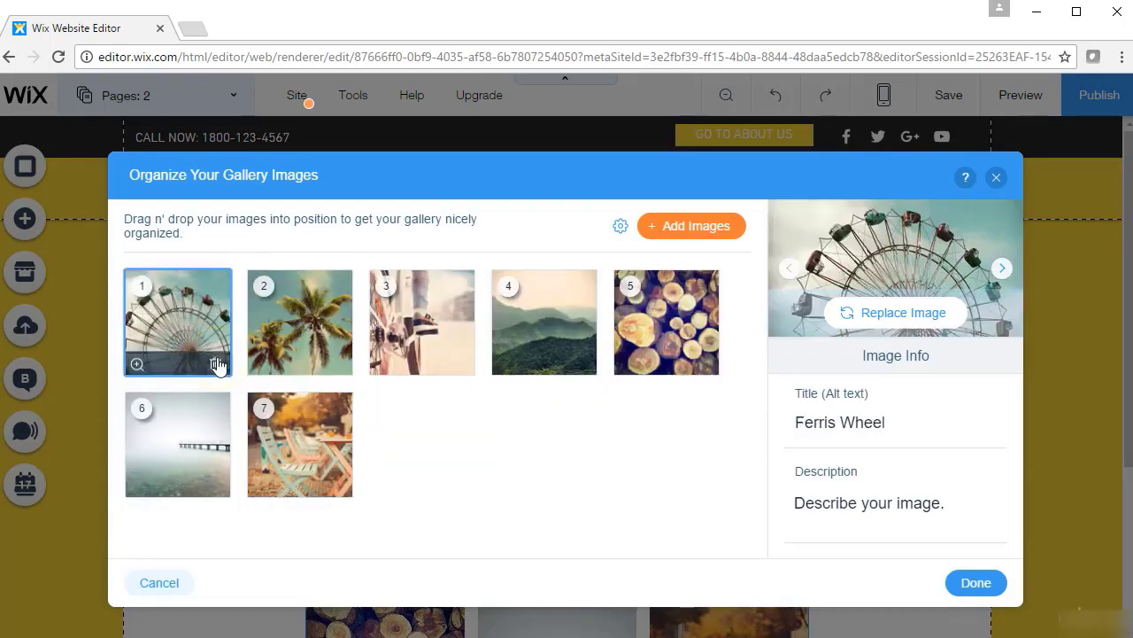
pyautogui.click(216, 362)
pyautogui.click(216, 362)
pyautogui.click(216, 362)
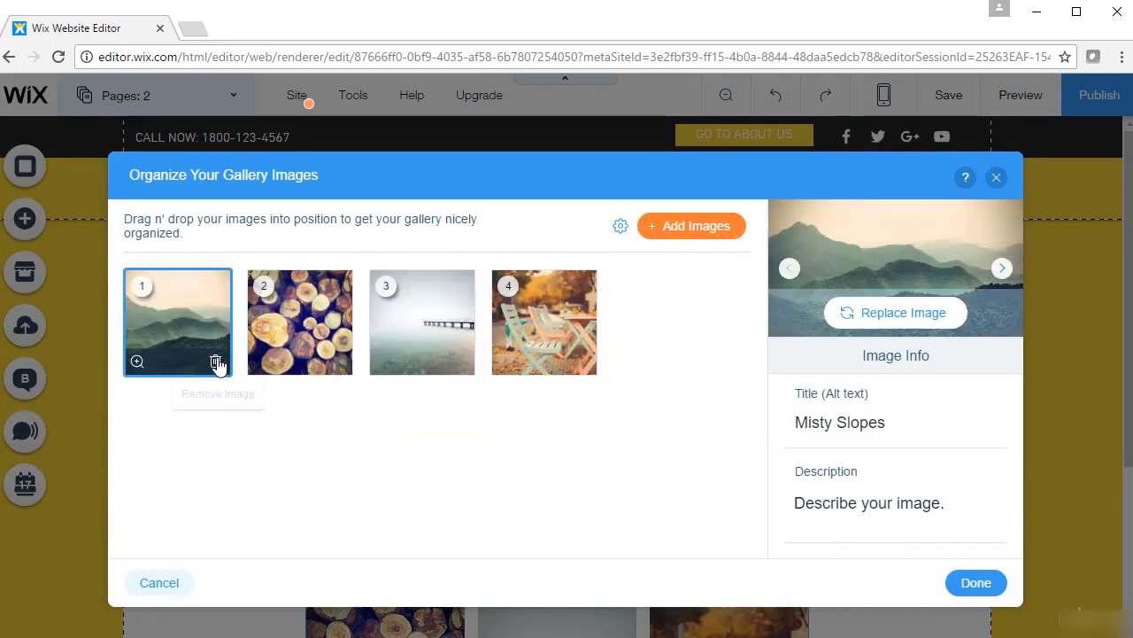
pyautogui.click(216, 362)
pyautogui.click(216, 362)
pyautogui.click(216, 362)
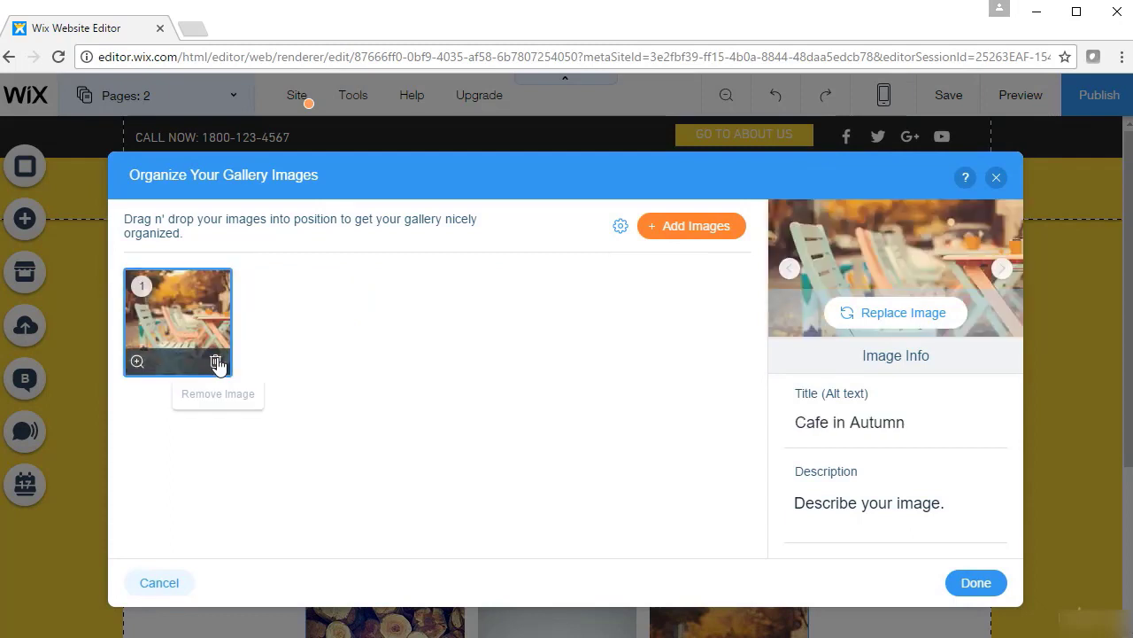
pyautogui.click(216, 362)
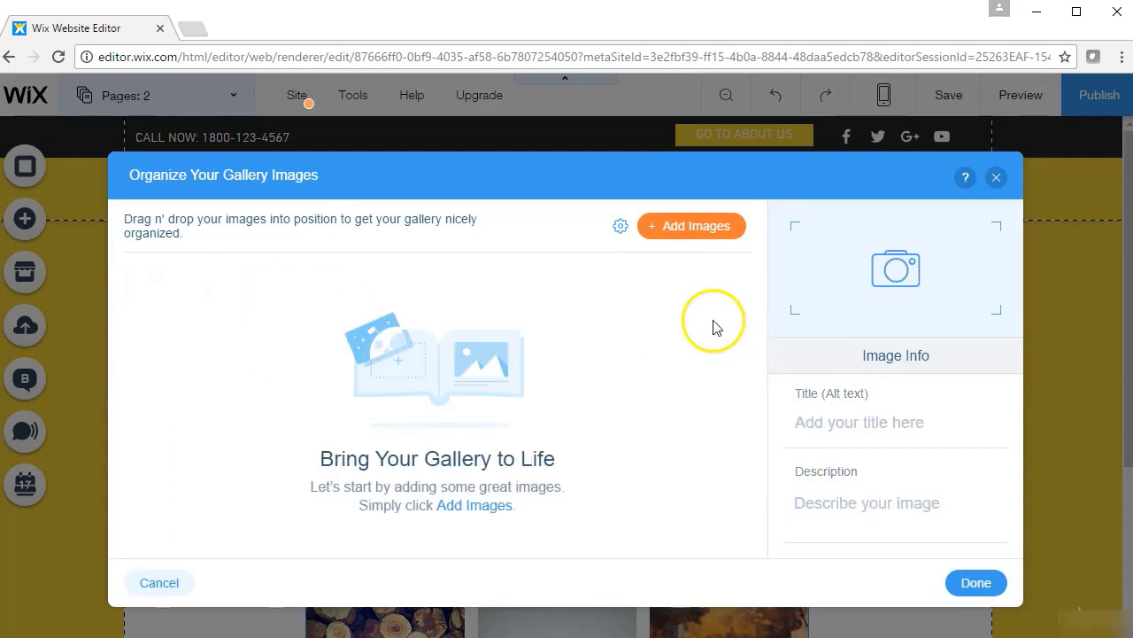
# Add the first nine free Wix Business pictures, from the Wall Street sign through the loft office, to the gallery
pyautogui.click(706, 227)
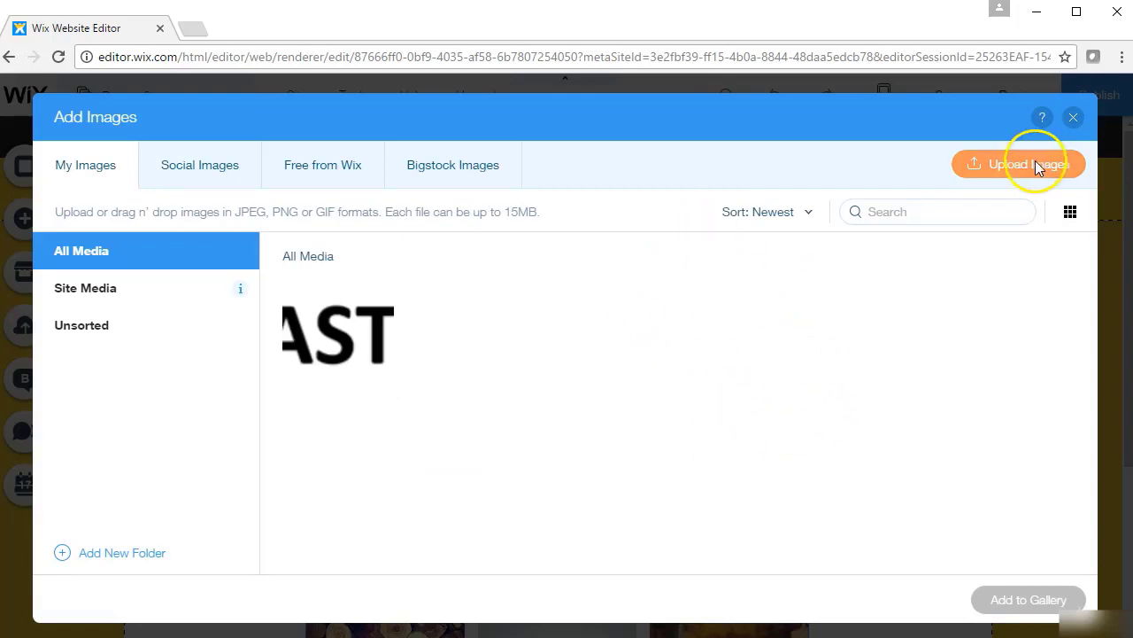
pyautogui.click(353, 168)
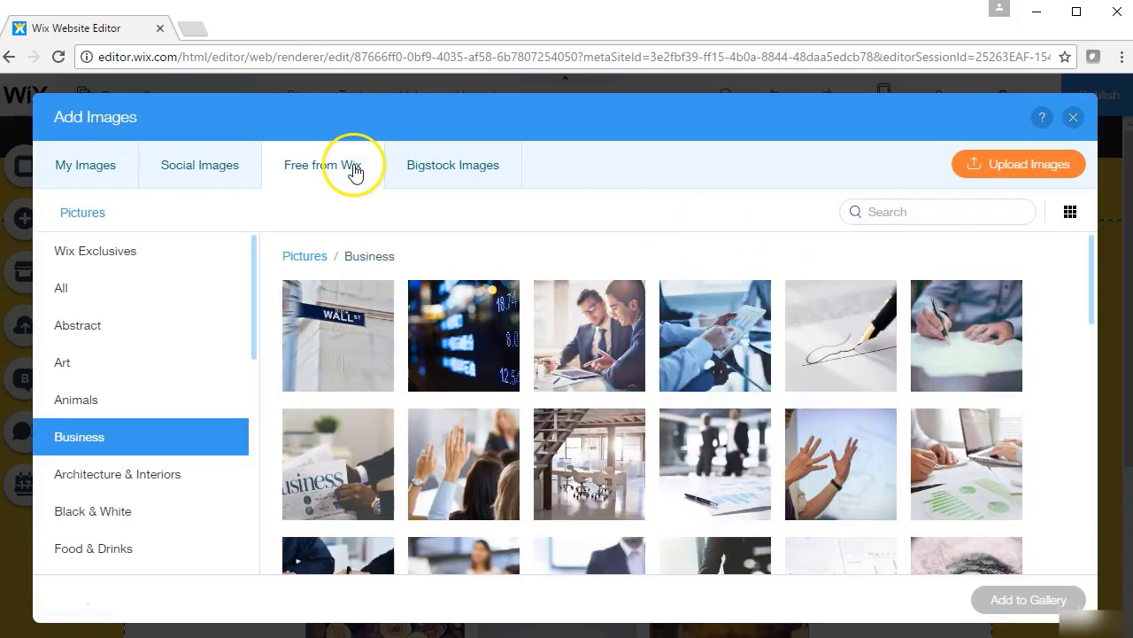
pyautogui.click(366, 324)
pyautogui.click(463, 319)
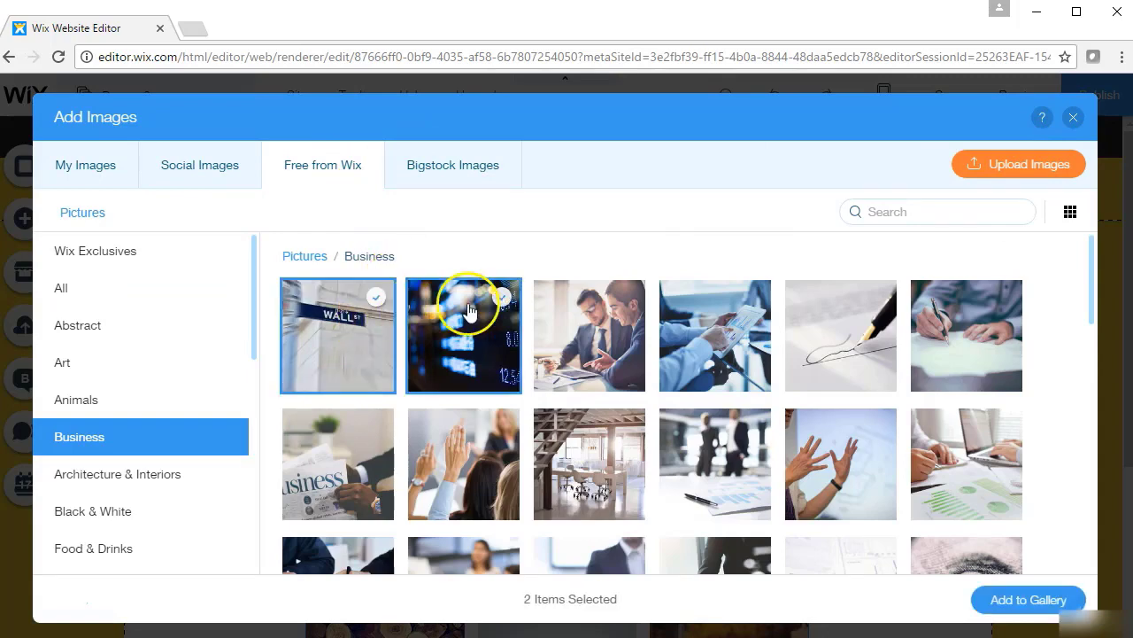
pyautogui.click(620, 306)
pyautogui.click(719, 318)
pyautogui.click(841, 310)
pyautogui.click(980, 297)
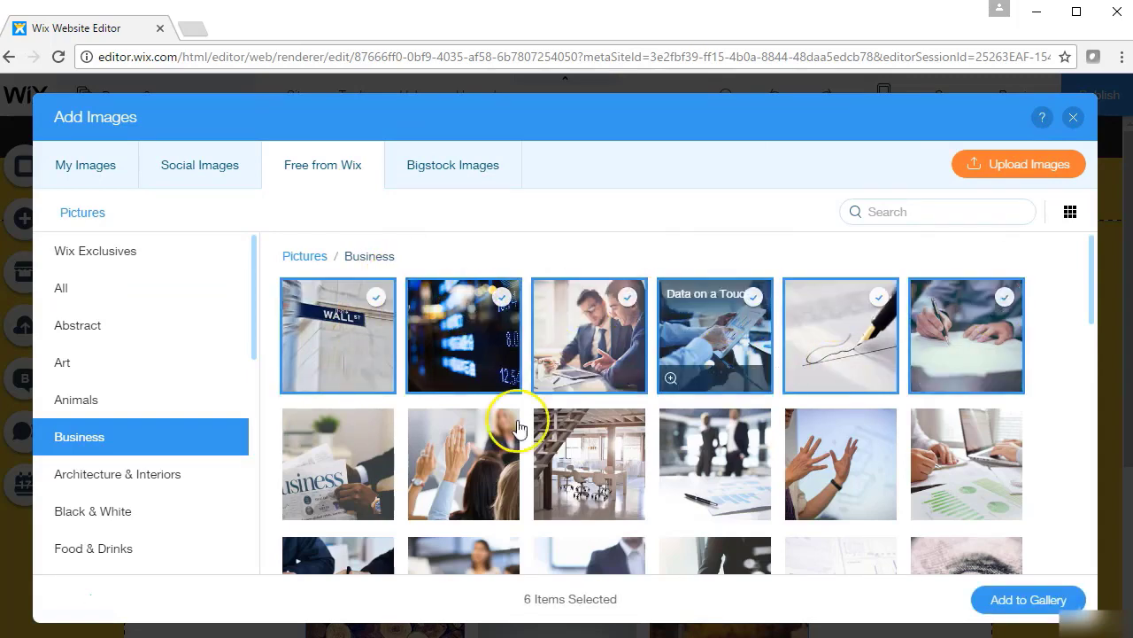
pyautogui.click(332, 438)
pyautogui.click(463, 443)
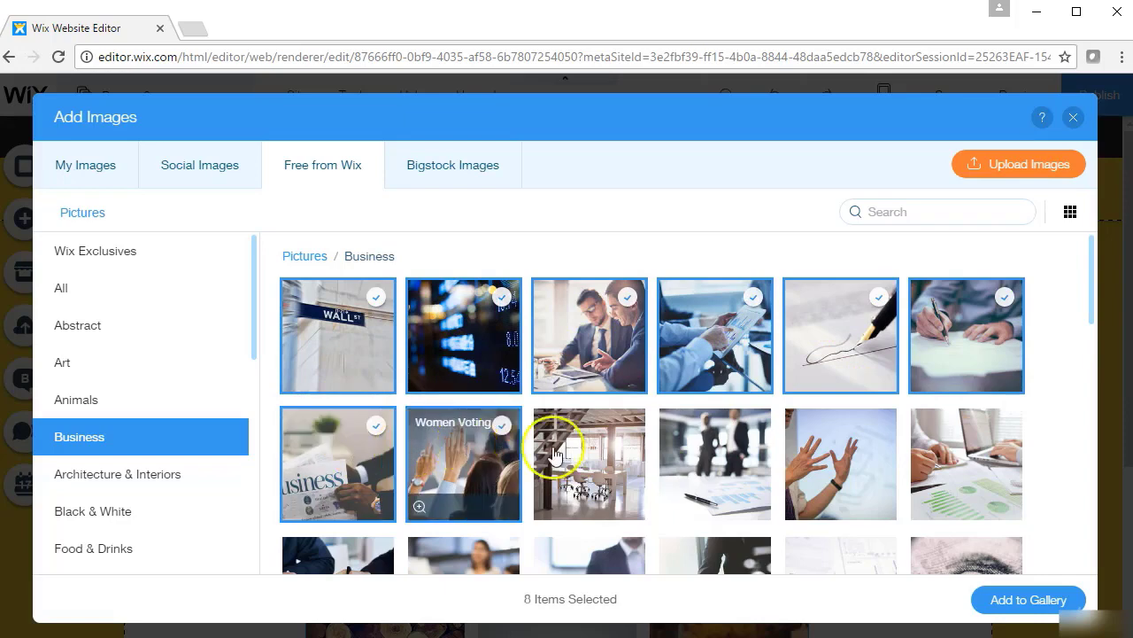
pyautogui.click(586, 441)
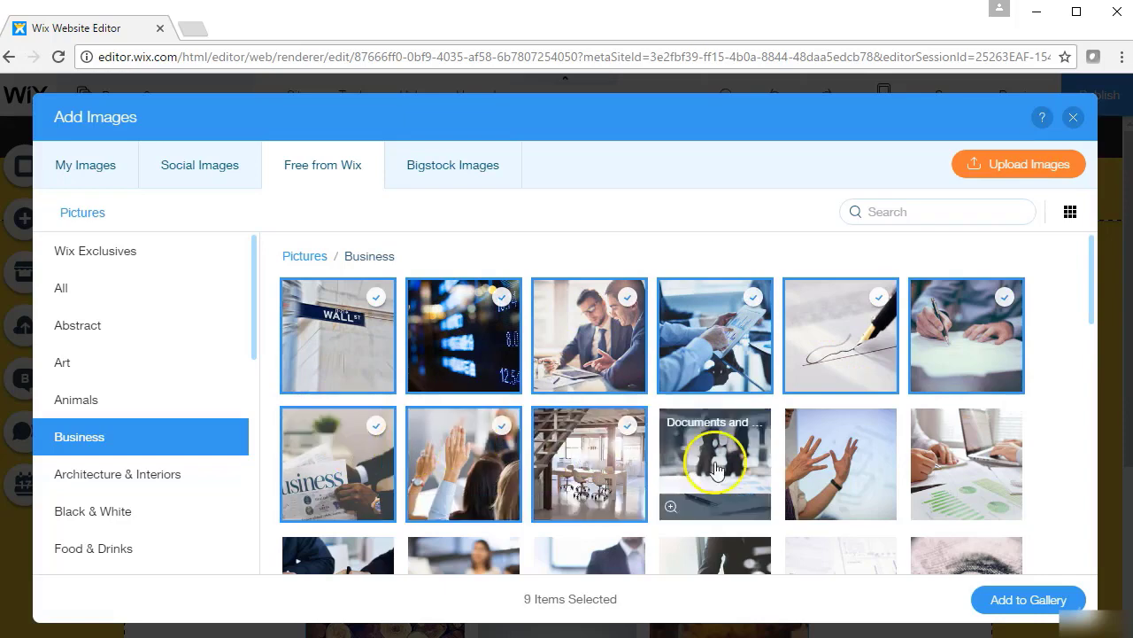
pyautogui.click(1008, 601)
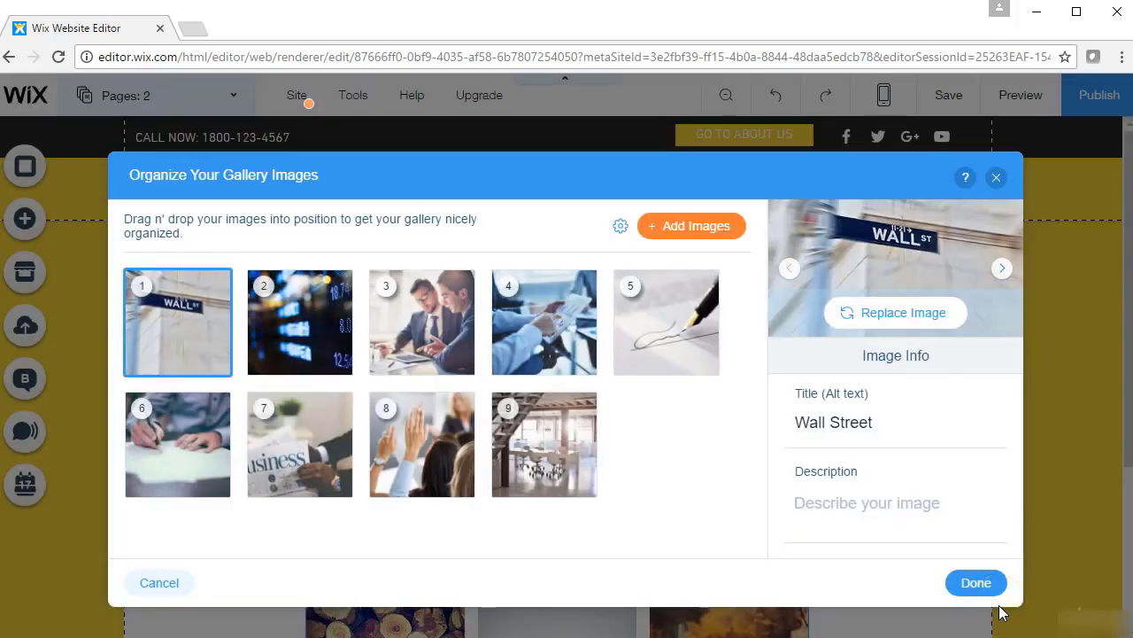
# Review the title and description fields of the first five gallery images, from the Wall Street sign to the signature picture
pyautogui.click(990, 585)
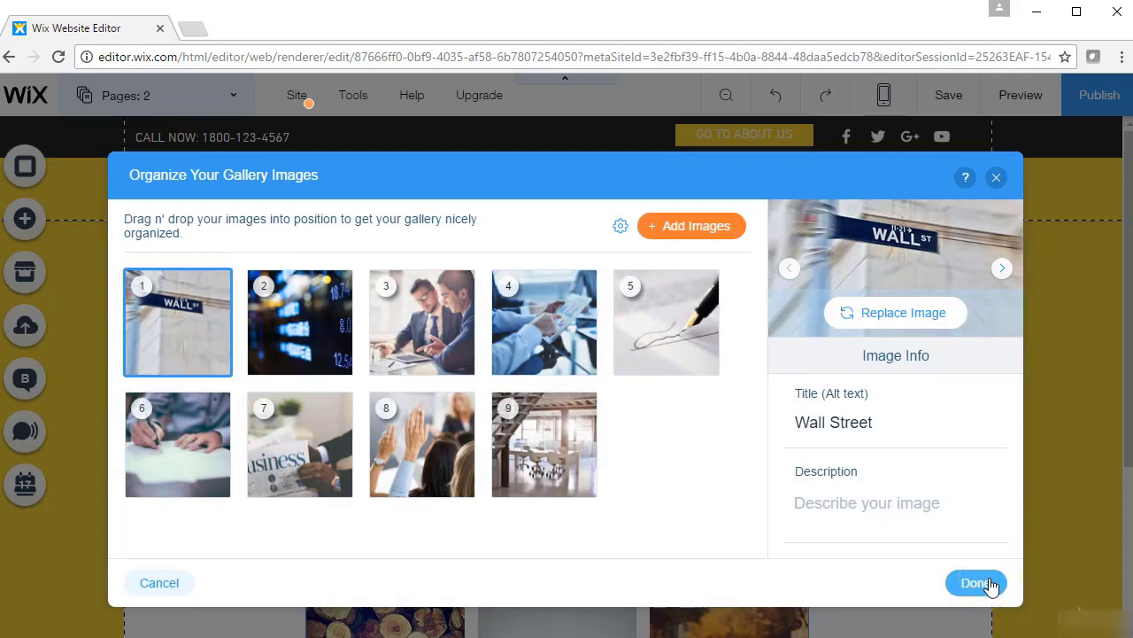
pyautogui.click(978, 582)
pyautogui.click(852, 429)
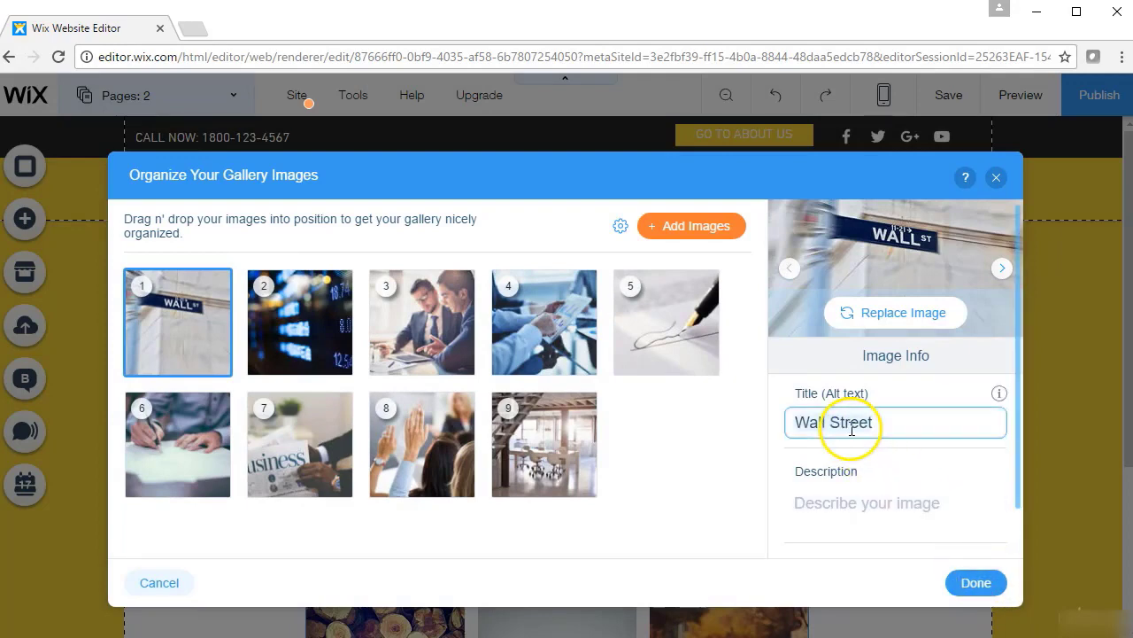
pyautogui.click(855, 486)
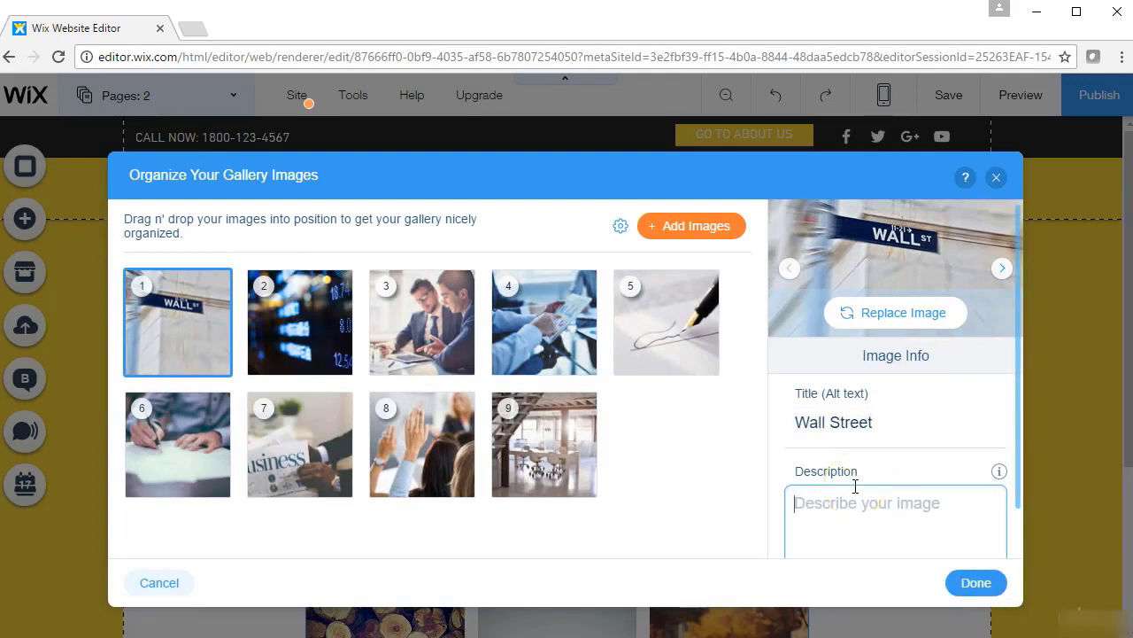
pyautogui.click(296, 305)
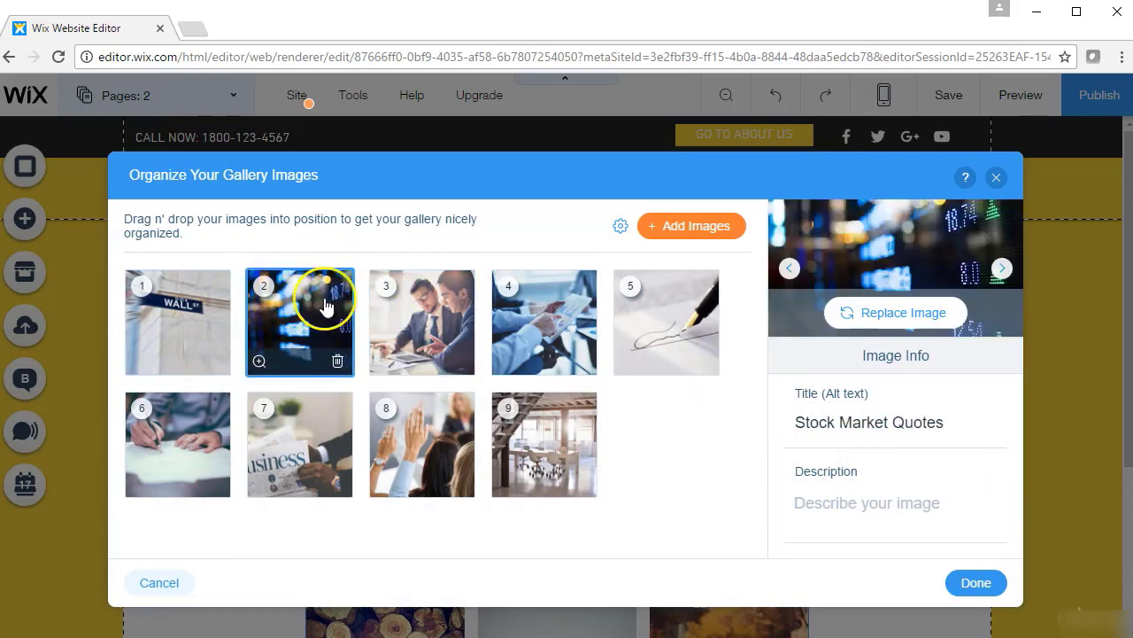
pyautogui.click(436, 310)
pyautogui.click(562, 311)
pyautogui.click(678, 317)
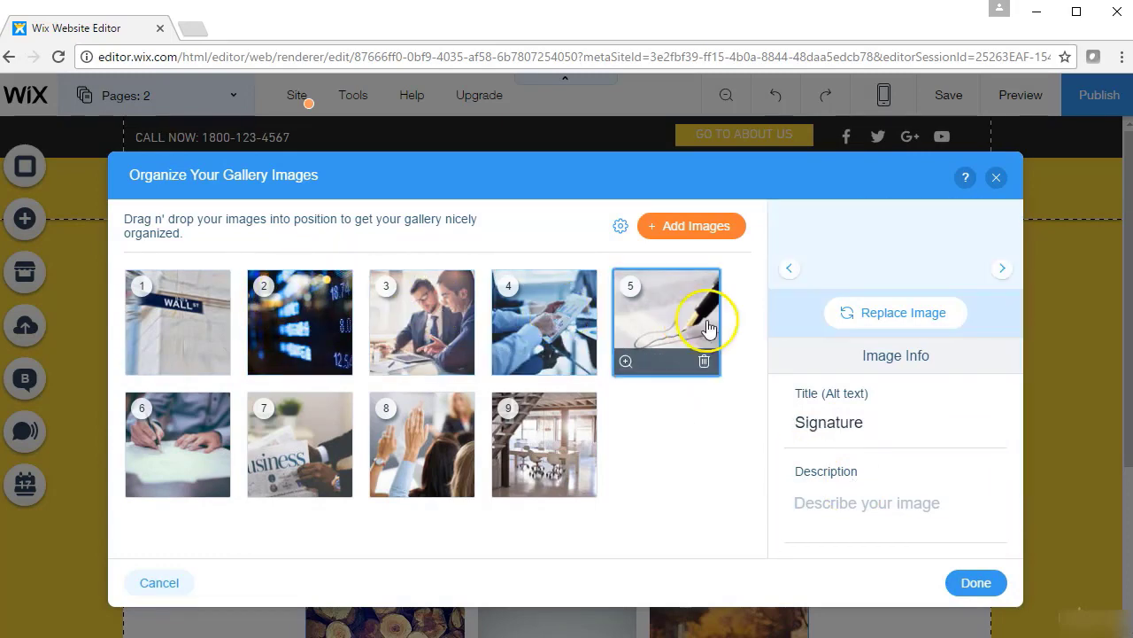
pyautogui.click(853, 407)
pyautogui.click(852, 488)
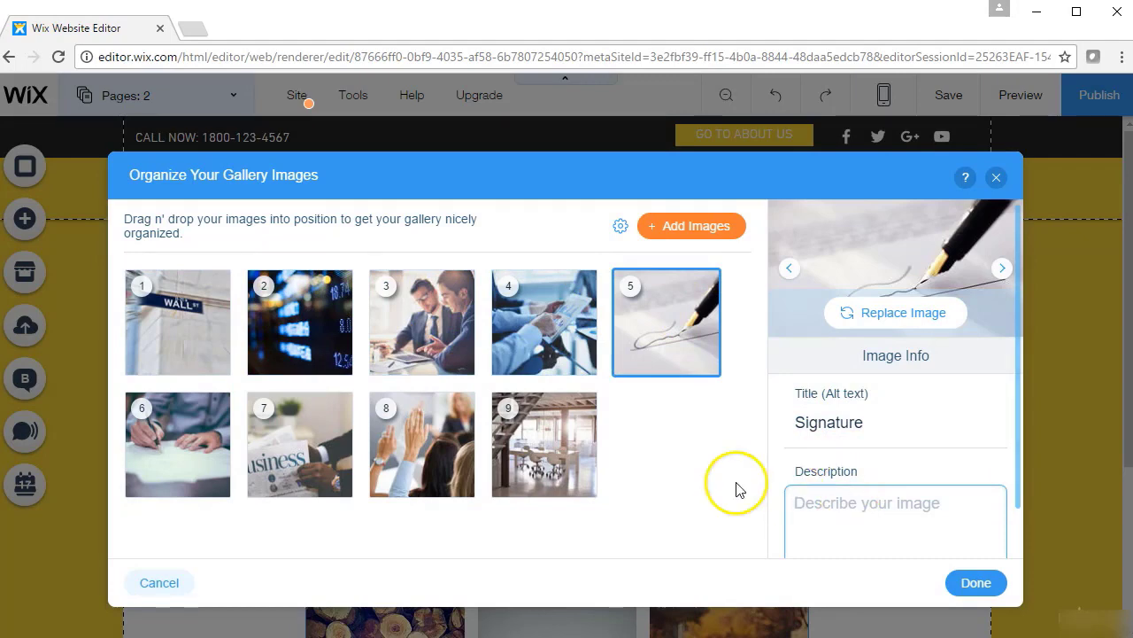
# Apply the new set of gallery images and move the gallery slightly to the right on the page
pyautogui.click(976, 581)
pyautogui.moveTo(594, 354); pyautogui.dragTo(613, 358)
pyautogui.click(879, 345)
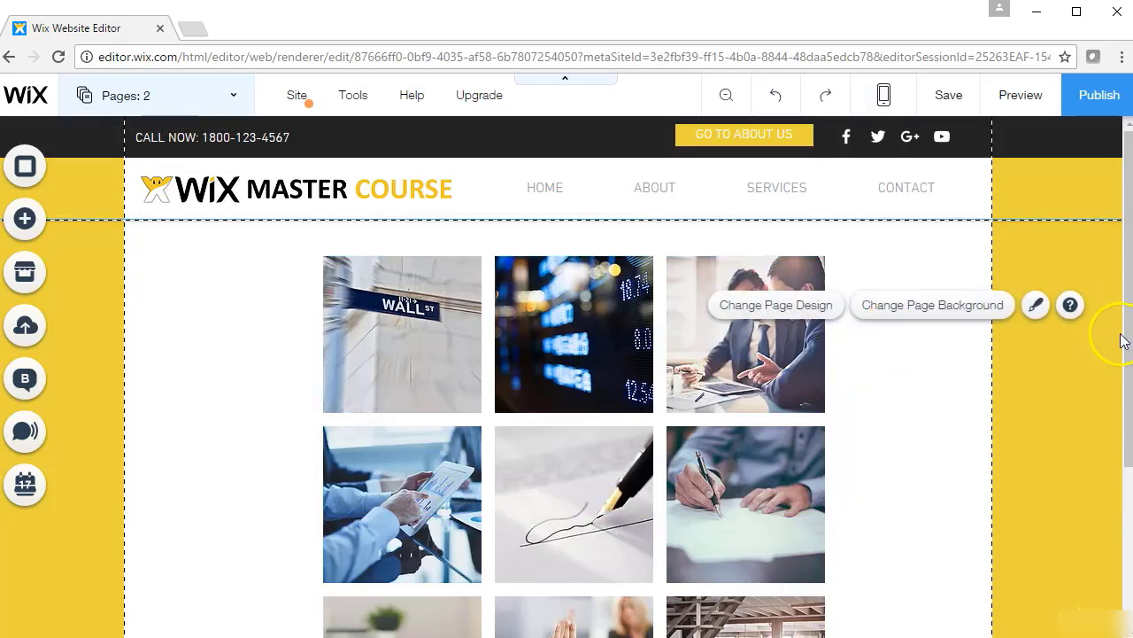
# Preview the site and open the Wall Street gallery image in its enlarged view
pyautogui.moveTo(1129, 352); pyautogui.dragTo(1129, 455)
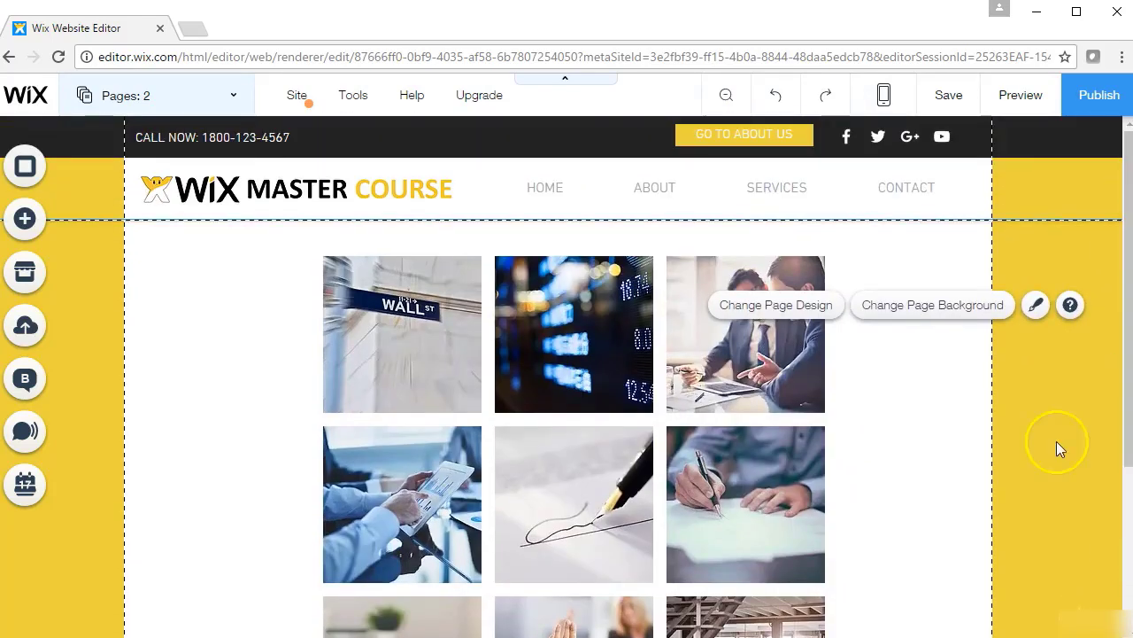
pyautogui.click(1026, 110)
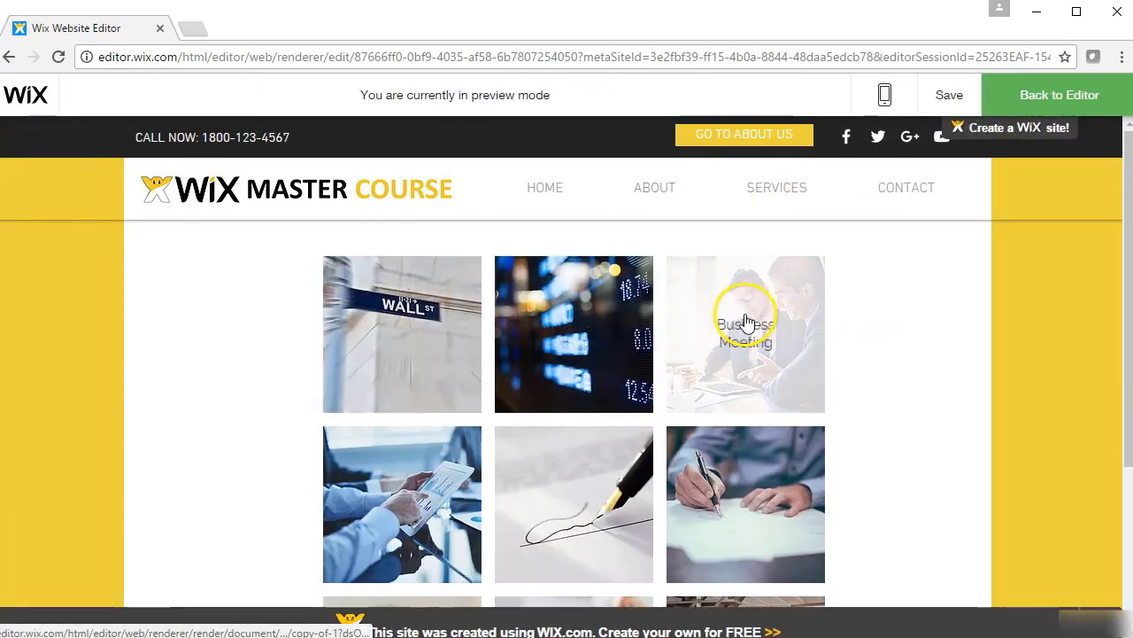
pyautogui.click(410, 307)
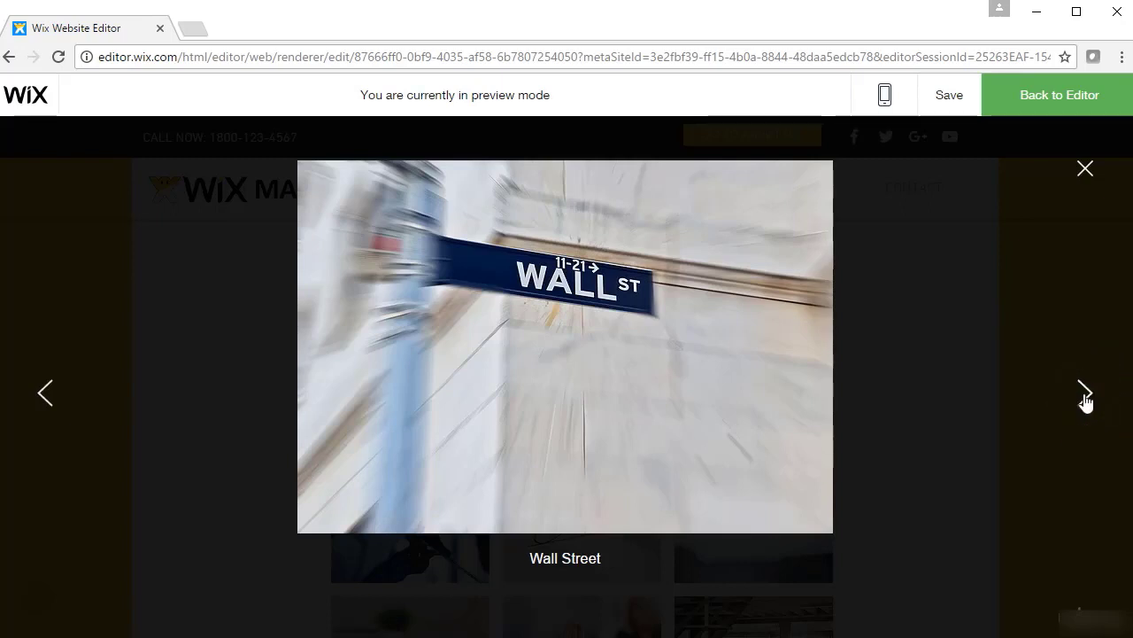
# Step forward through the next two enlarged gallery images in the preview and close the enlarged view
pyautogui.click(1086, 393)
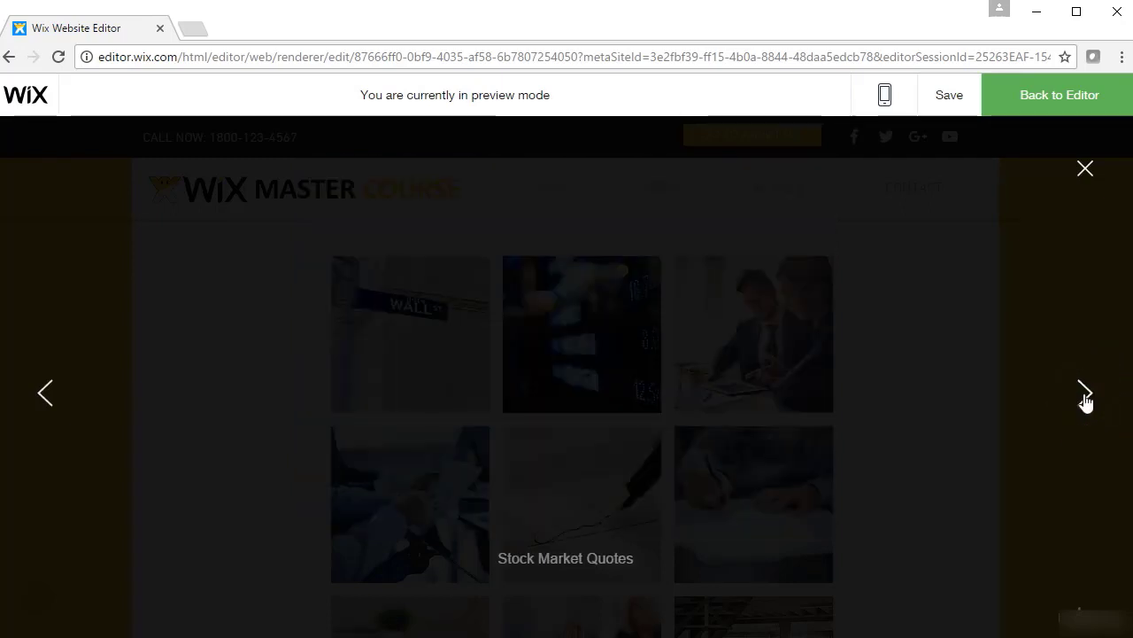
pyautogui.click(1086, 393)
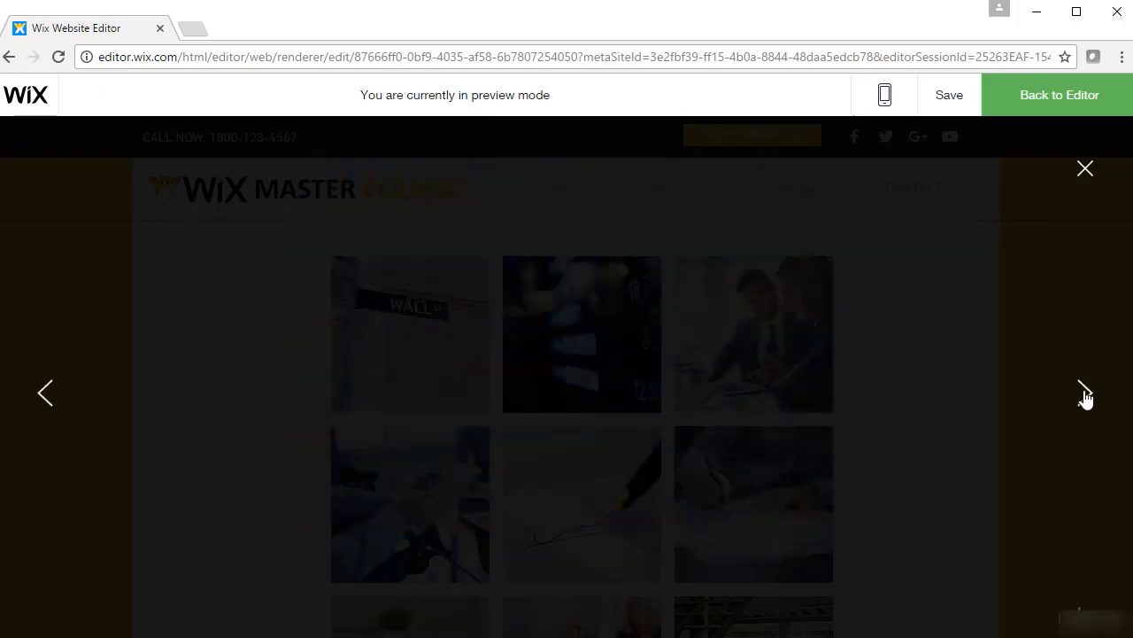
pyautogui.click(1086, 168)
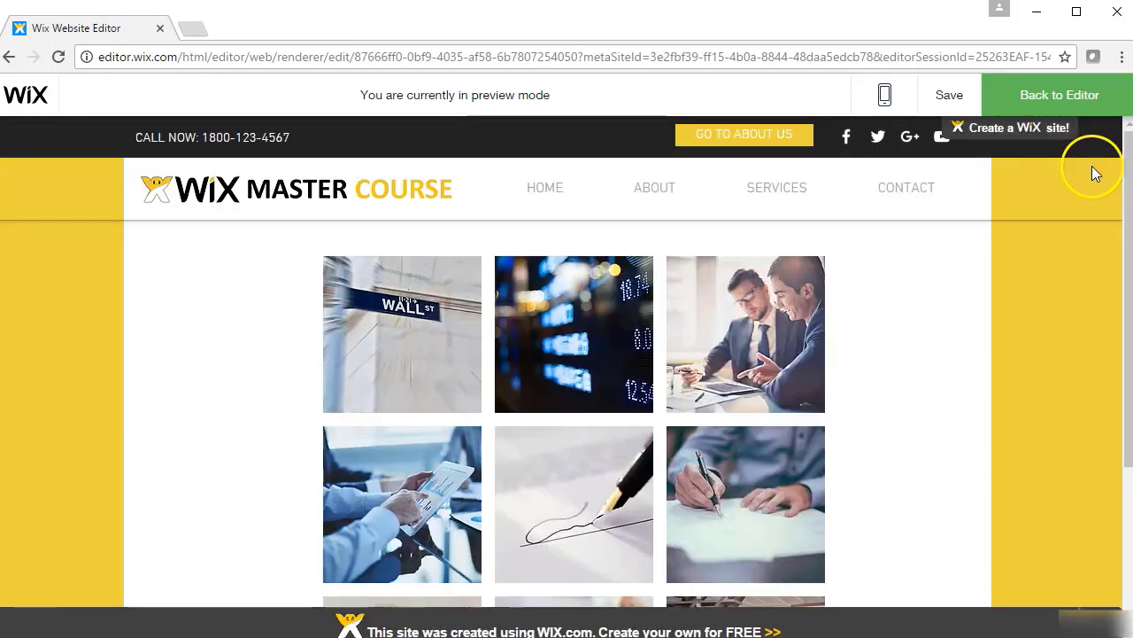
# Return from the preview to the editor and delete the grid gallery of business photos from the page
pyautogui.click(1069, 97)
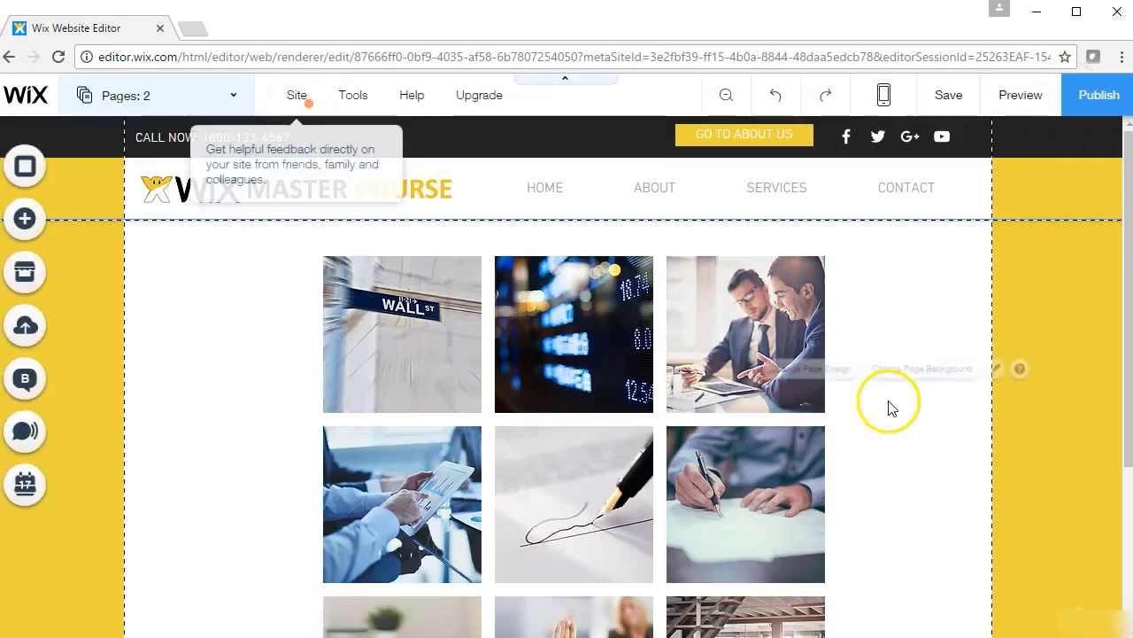
pyautogui.click(469, 419)
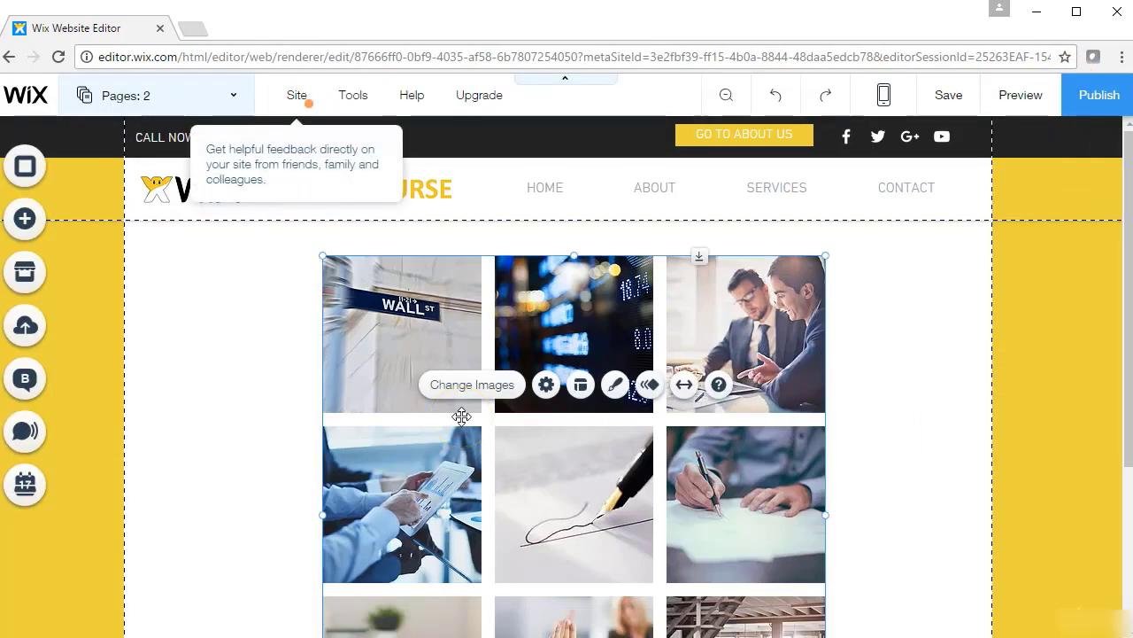
pyautogui.press('Delete')
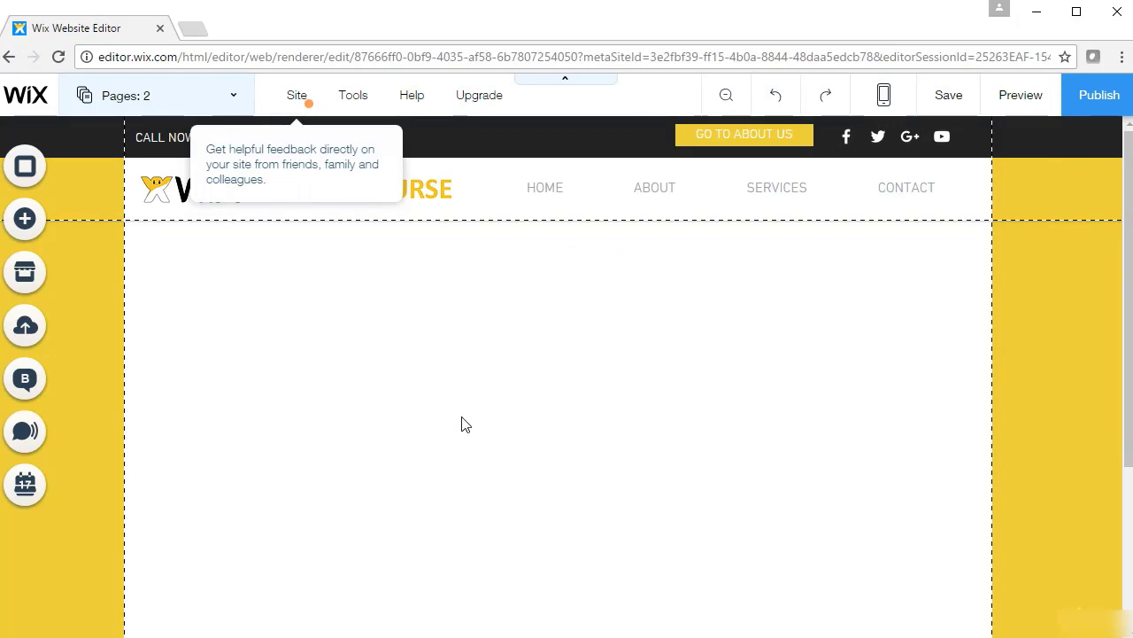
# Browse the available gallery layouts and add the first Pro Gallery design to the page
pyautogui.click(26, 218)
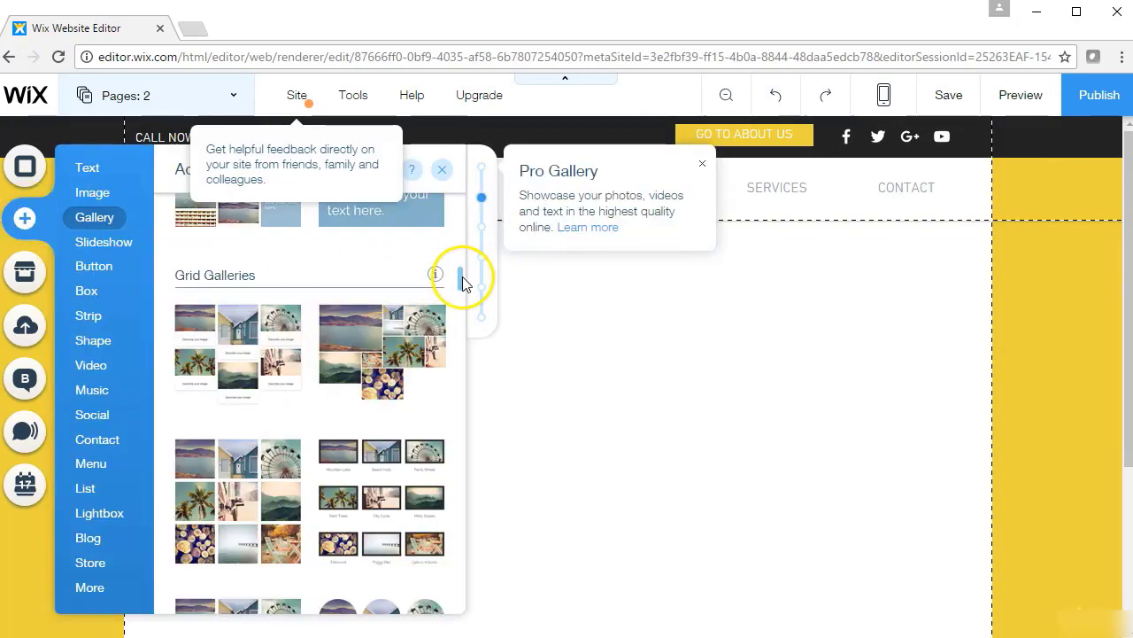
pyautogui.moveTo(463, 276); pyautogui.dragTo(451, 422)
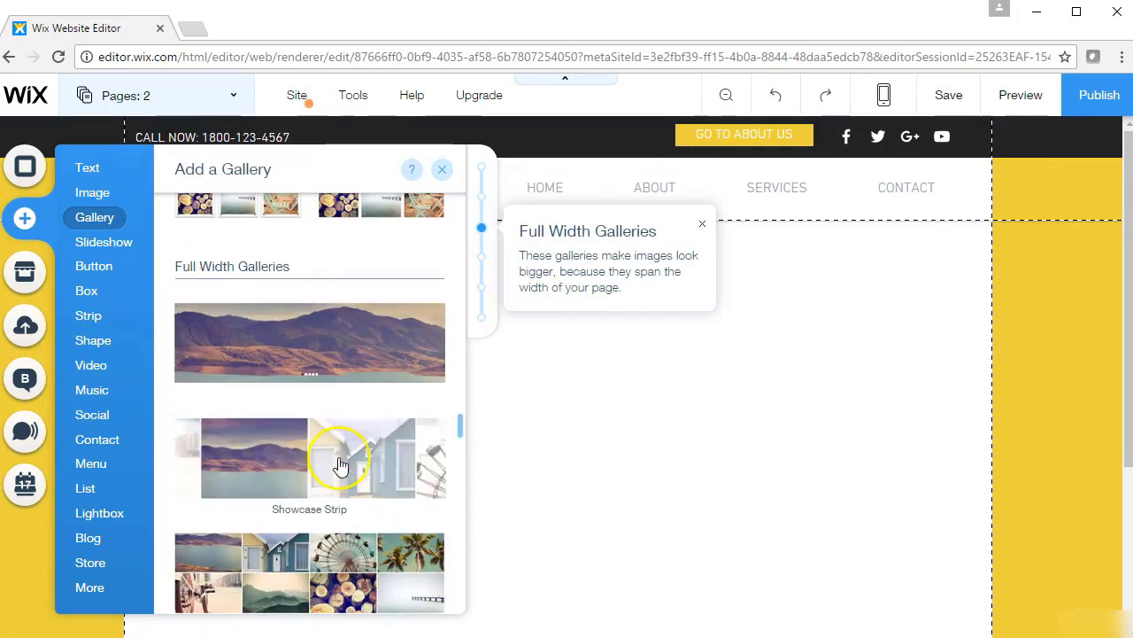
pyautogui.moveTo(461, 420); pyautogui.dragTo(470, 199)
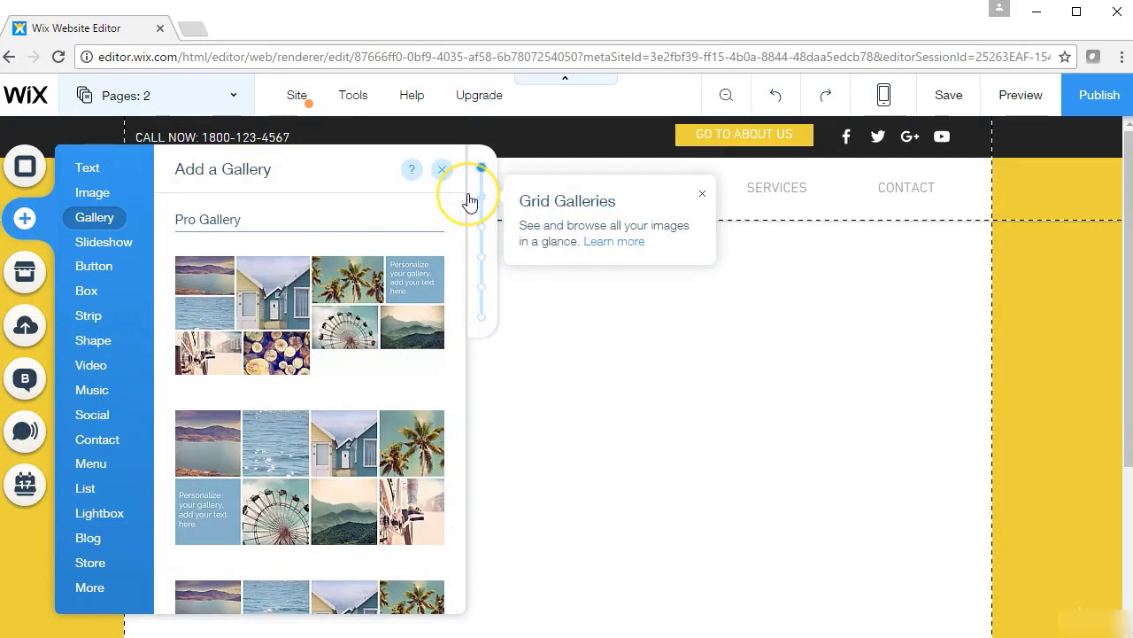
pyautogui.click(321, 310)
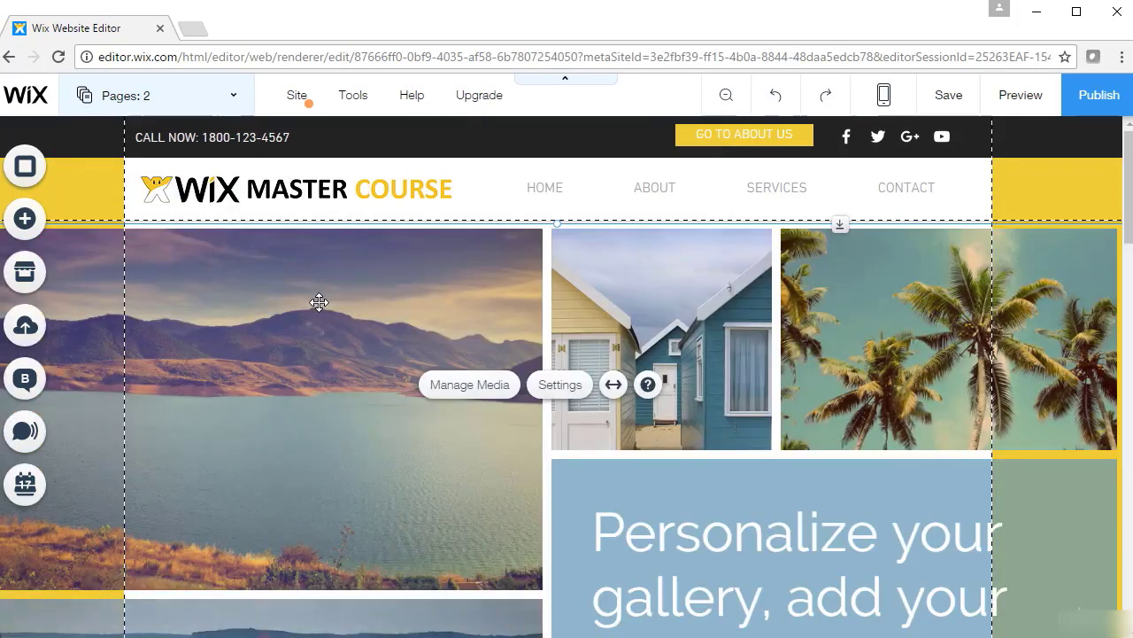
# Look over the Pro Gallery on the page and delete it
pyautogui.click(1085, 186)
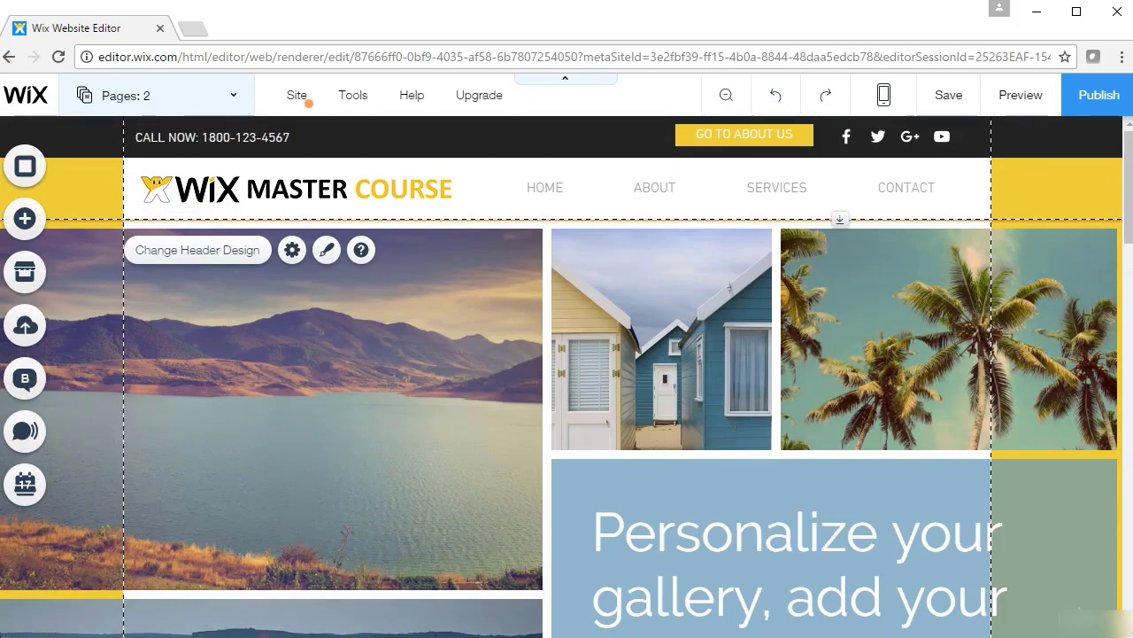
pyautogui.moveTo(1130, 204)
pyautogui.mouseDown()
pyautogui.moveTo(1125, 509)
pyautogui.moveTo(1127, 187)
pyautogui.mouseUp()
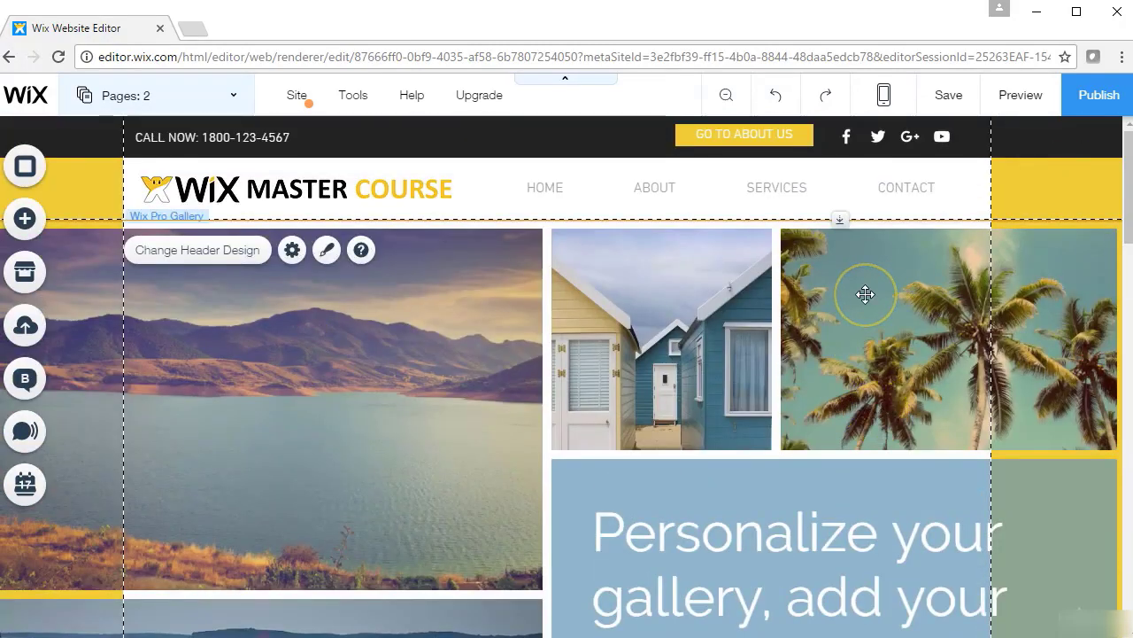
pyautogui.click(477, 347)
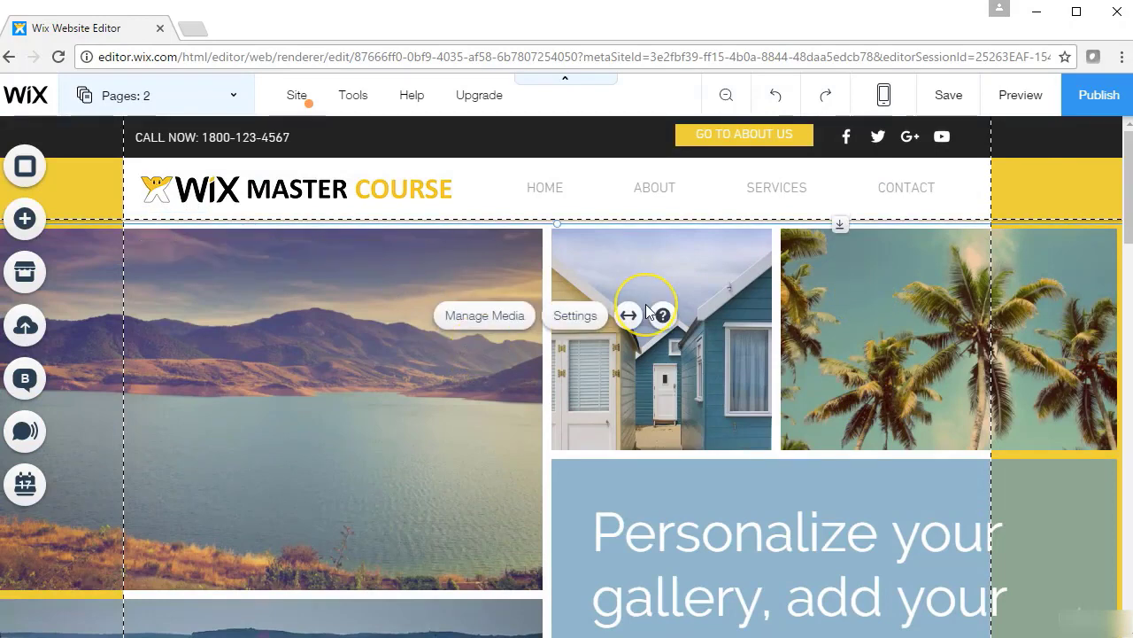
pyautogui.press('Delete')
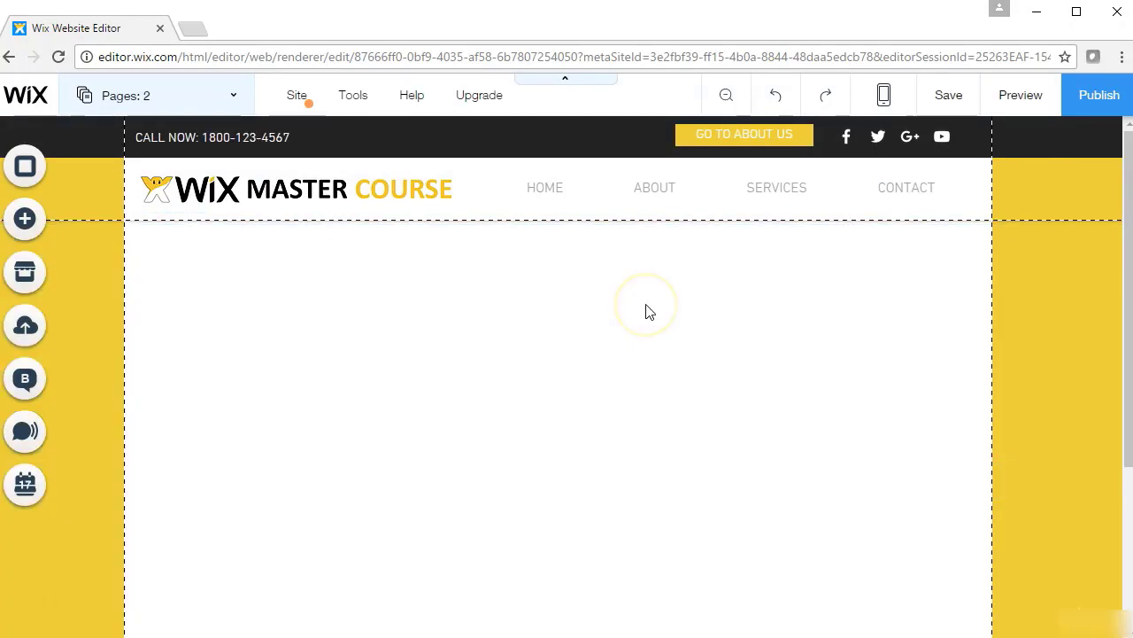
# Browse the Pro Gallery and Grid Galleries layouts offered for the page, down to the honeycomb diamonds design
pyautogui.click(39, 237)
pyautogui.moveTo(458, 217)
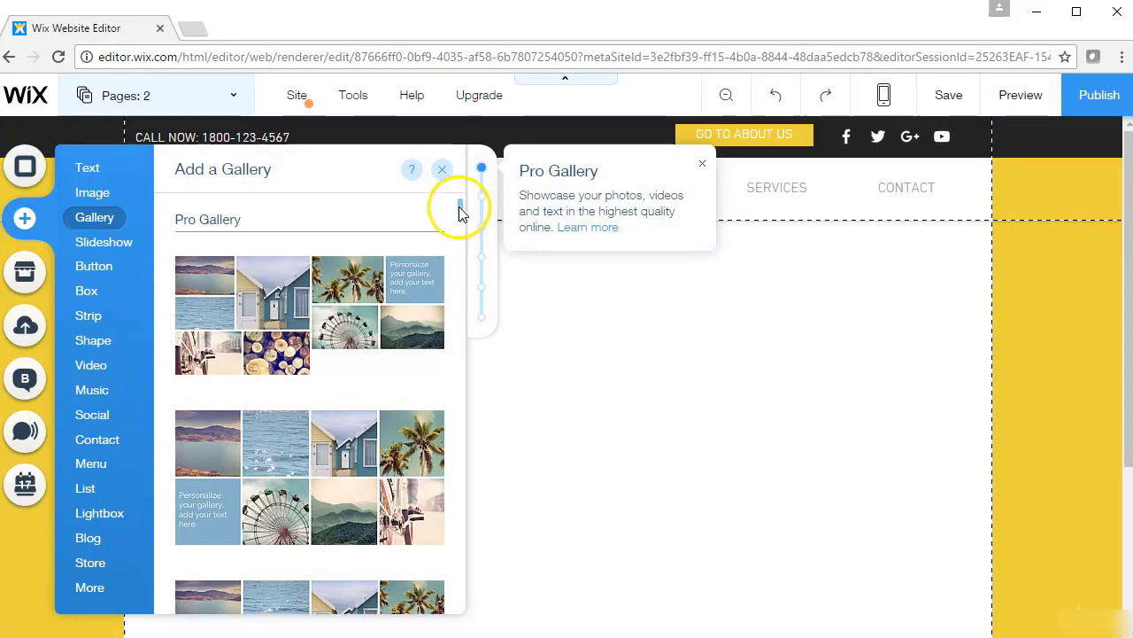
pyautogui.moveTo(460, 212); pyautogui.dragTo(485, 282)
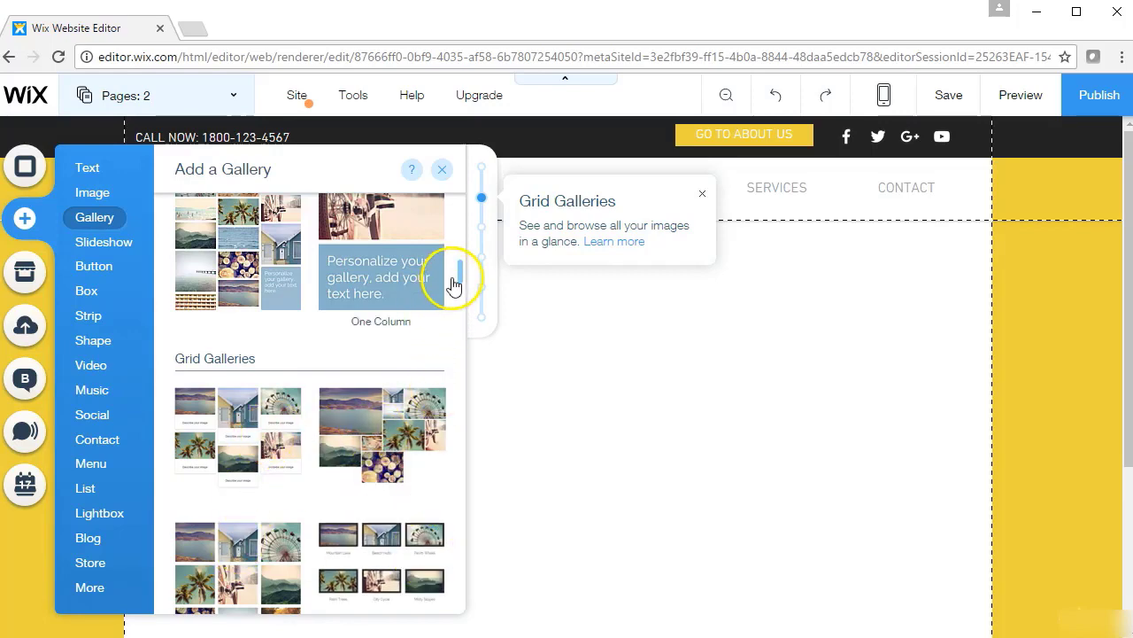
pyautogui.moveTo(460, 285); pyautogui.dragTo(465, 319)
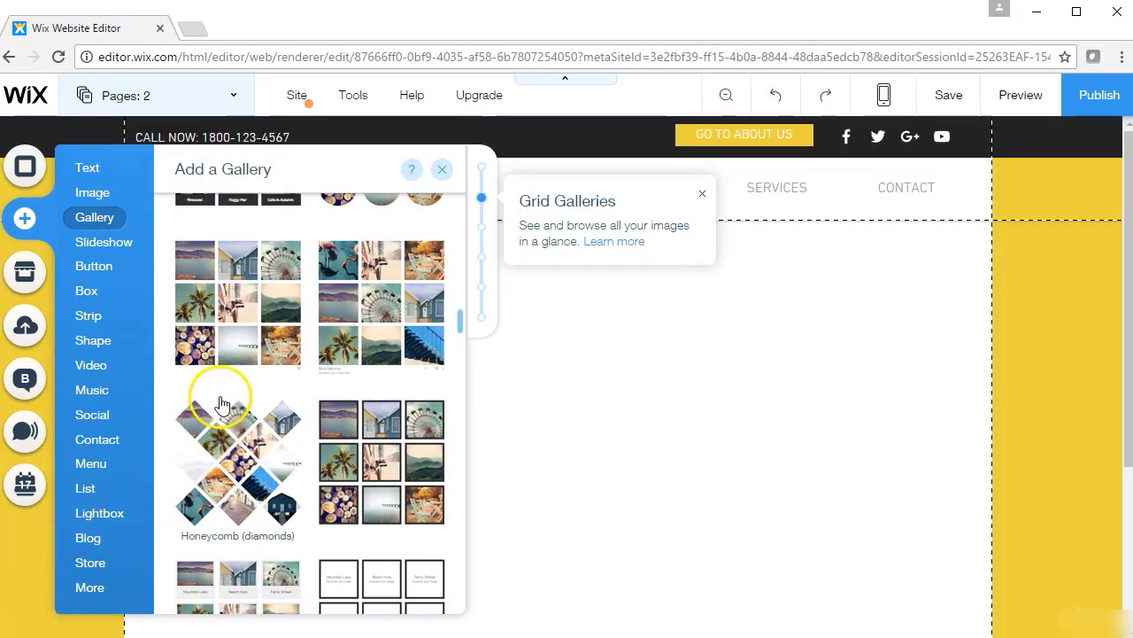
# Add the full width "Movers & Shakers" slideshow with the sailboat to the page
pyautogui.click(103, 247)
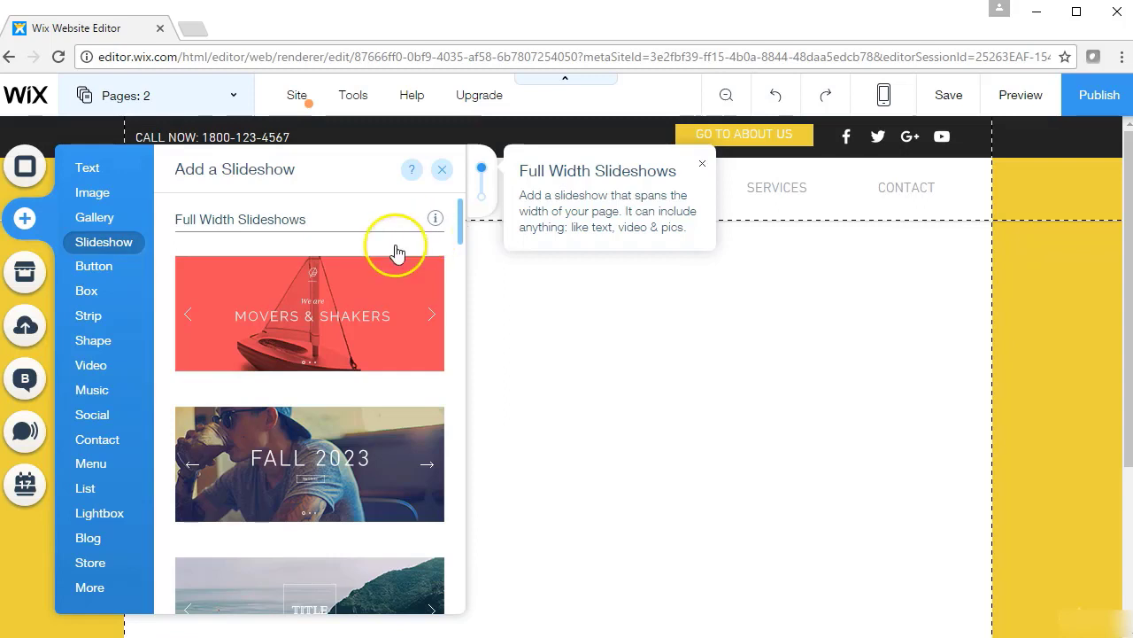
pyautogui.click(297, 308)
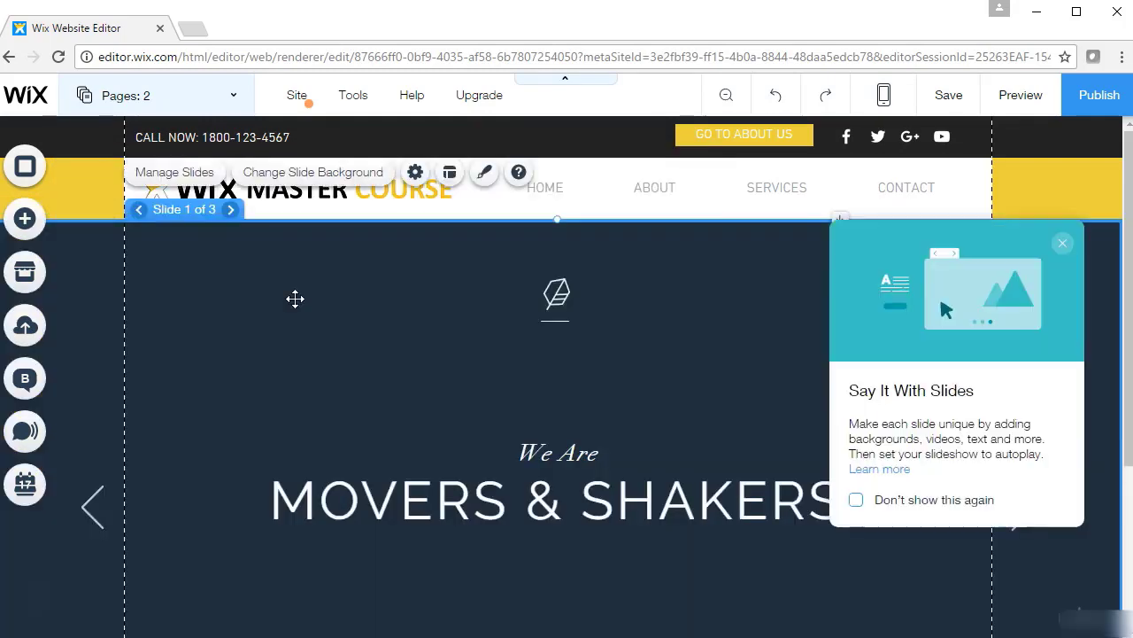
pyautogui.click(1070, 174)
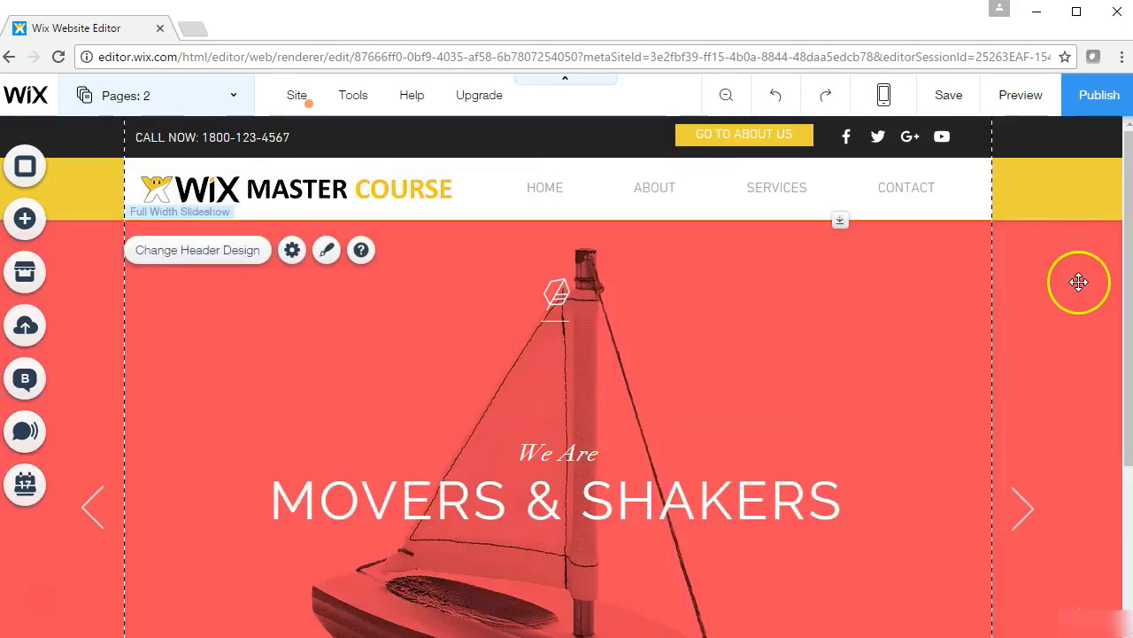
# Go through all three slides of the new slideshow and return to the first one
pyautogui.click(329, 341)
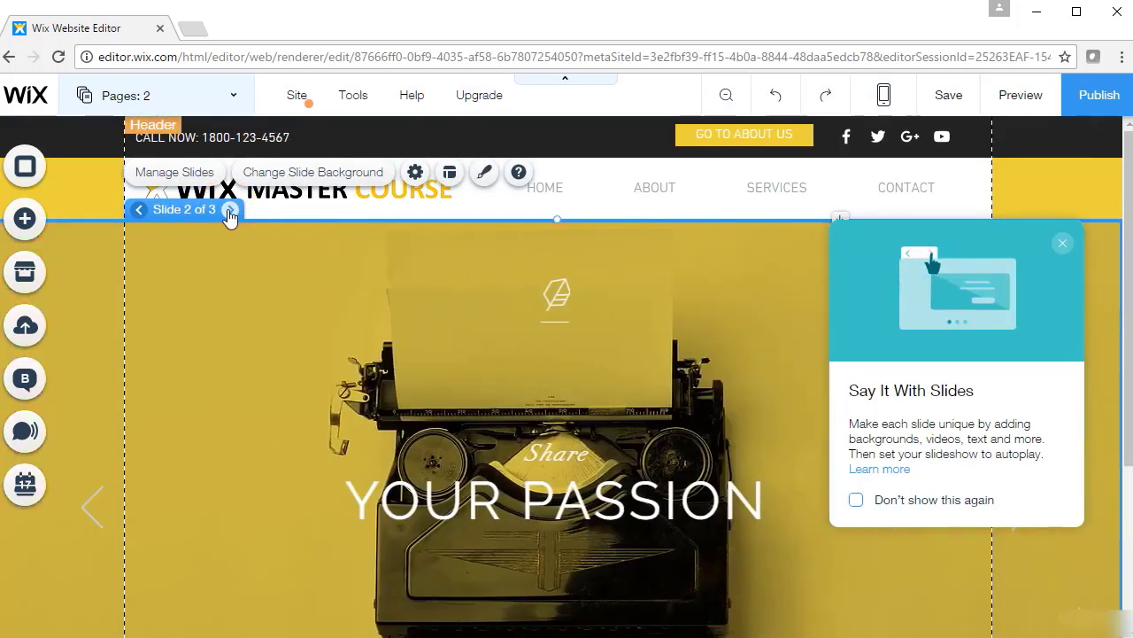
pyautogui.click(229, 210)
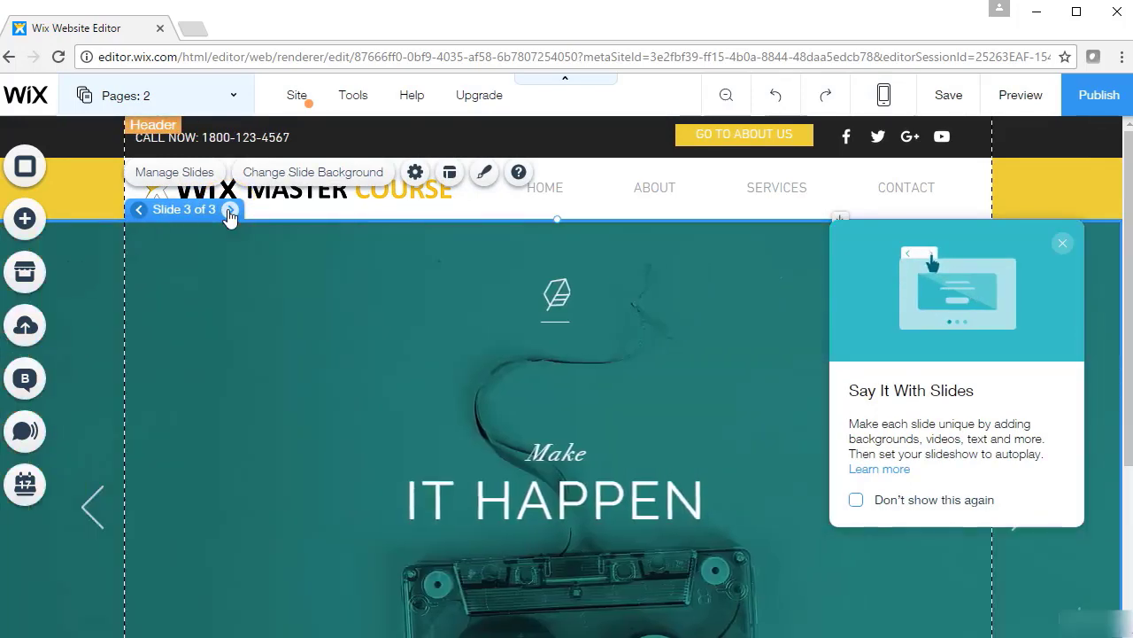
pyautogui.click(230, 210)
pyautogui.click(644, 295)
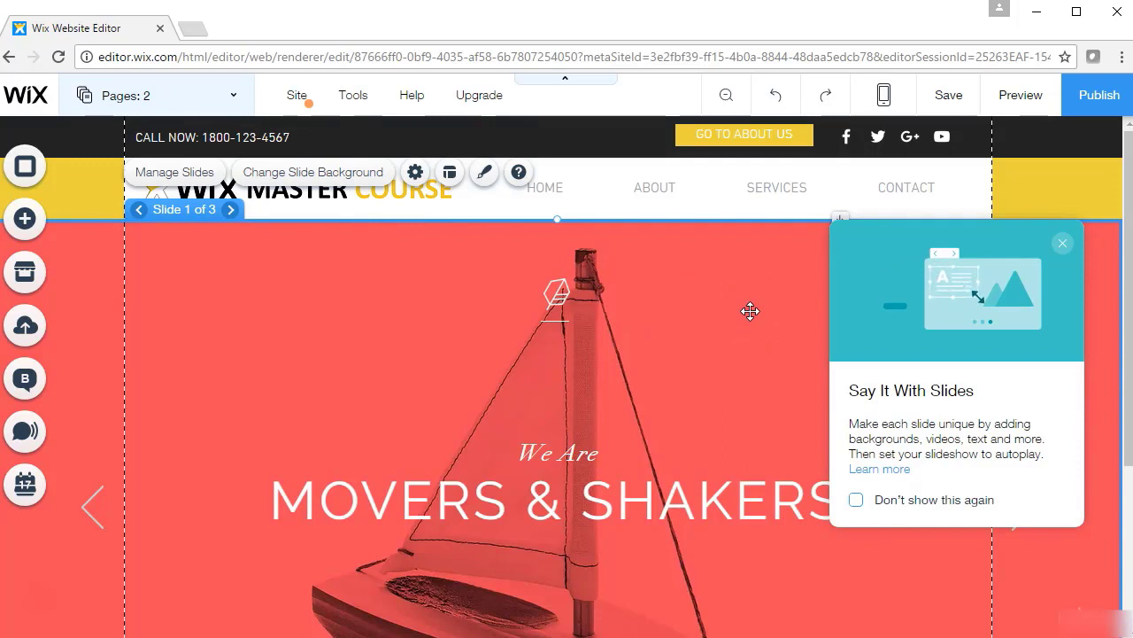
# Dismiss the "Say It With Slides" tip for good with "Don't show this again", keeping the slideshow selected
pyautogui.click(392, 325)
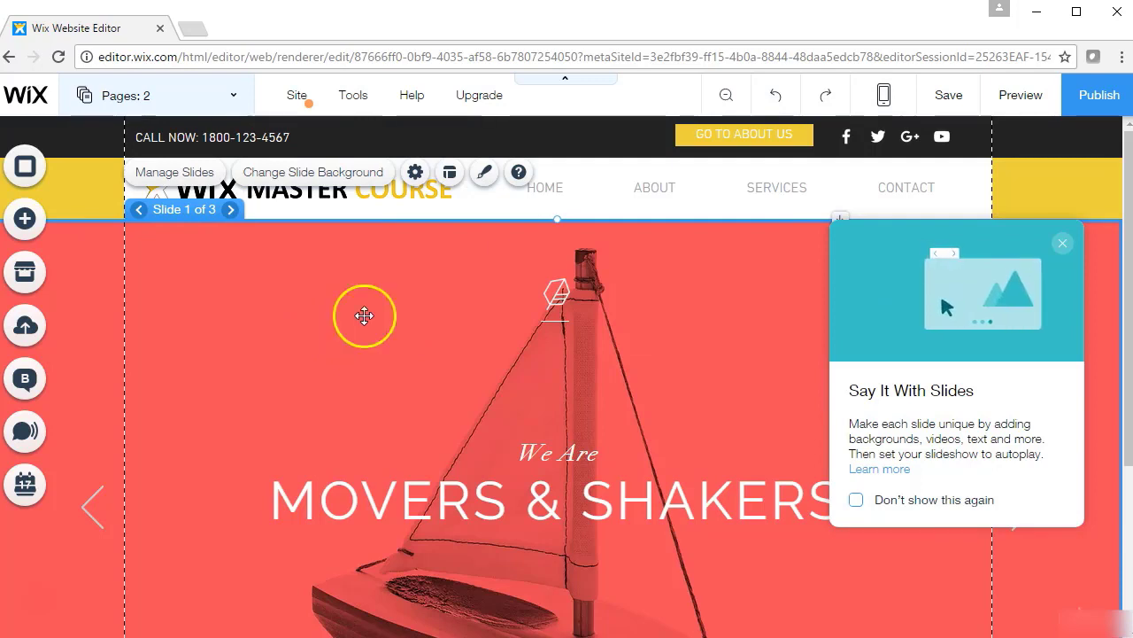
pyautogui.click(1063, 242)
pyautogui.click(1064, 198)
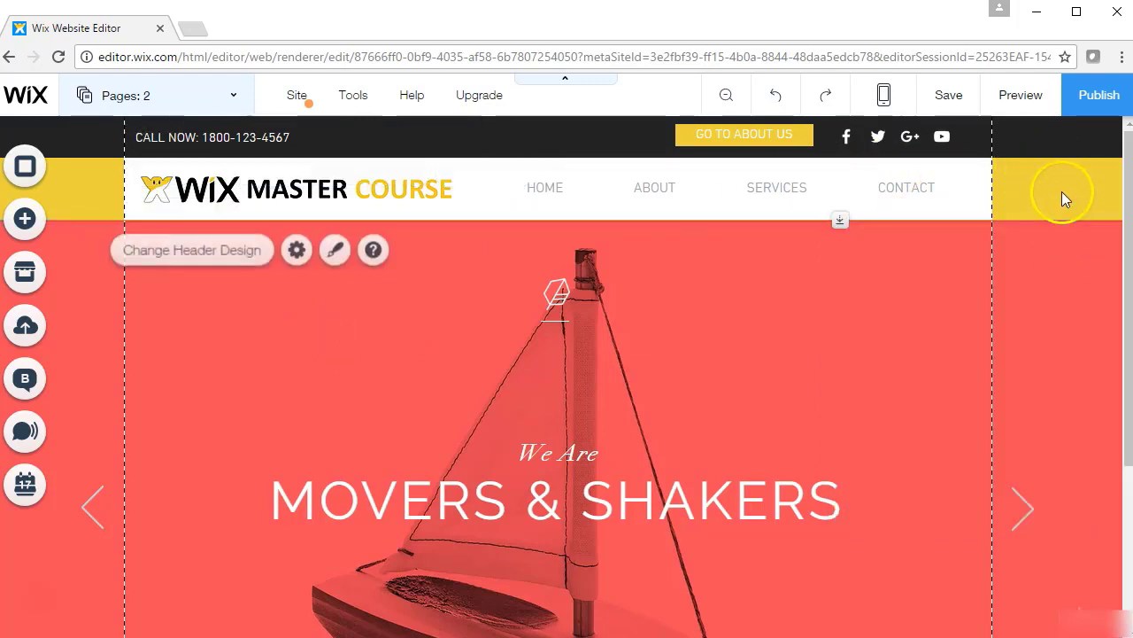
pyautogui.click(554, 470)
pyautogui.click(426, 375)
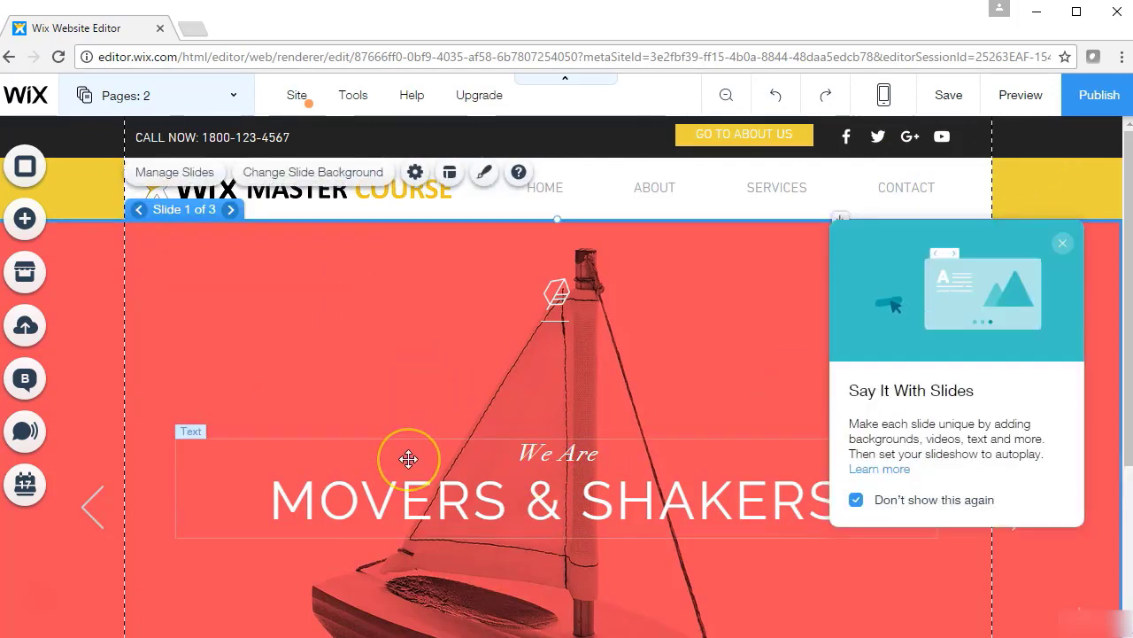
pyautogui.click(408, 458)
pyautogui.click(439, 311)
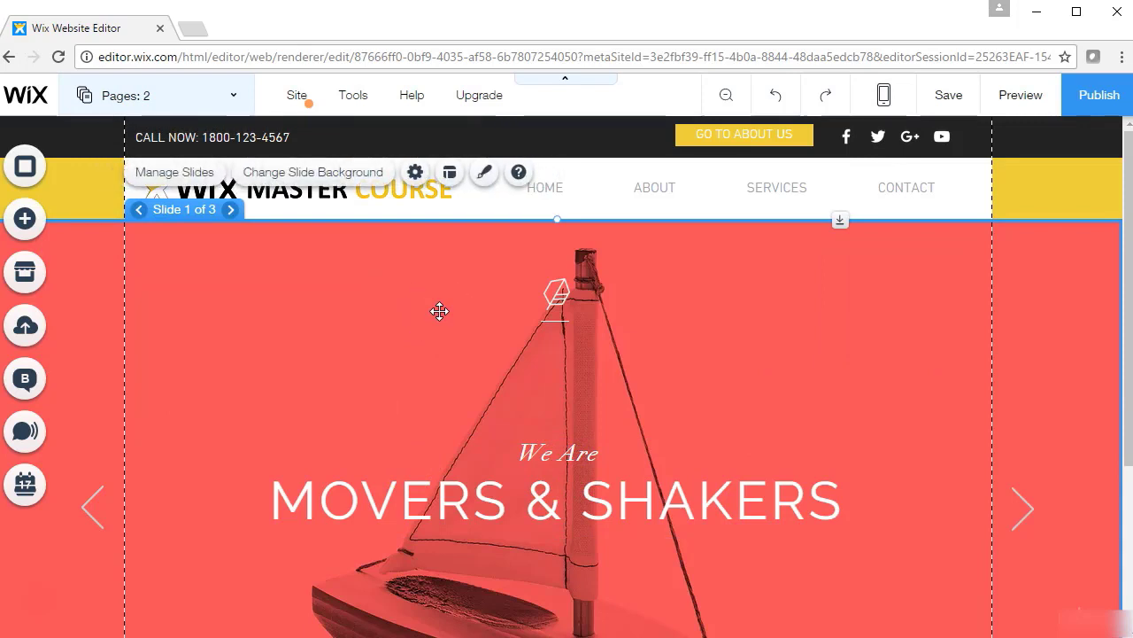
# Look at the first slide's background options and the kinds of elements that can be added to it
pyautogui.click(359, 175)
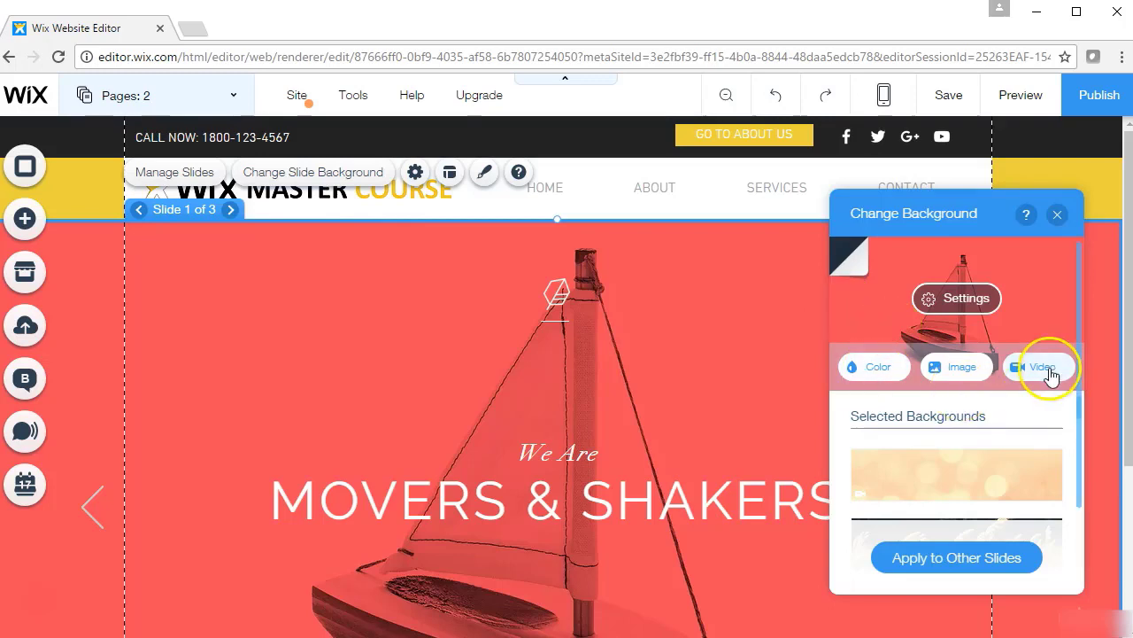
pyautogui.click(361, 482)
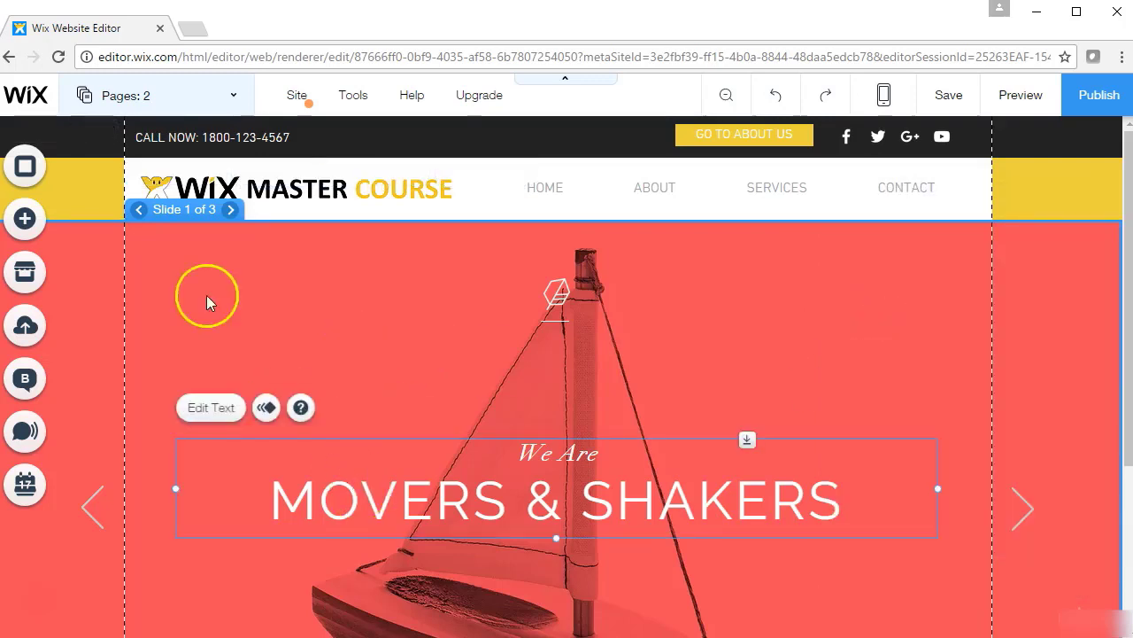
pyautogui.click(24, 218)
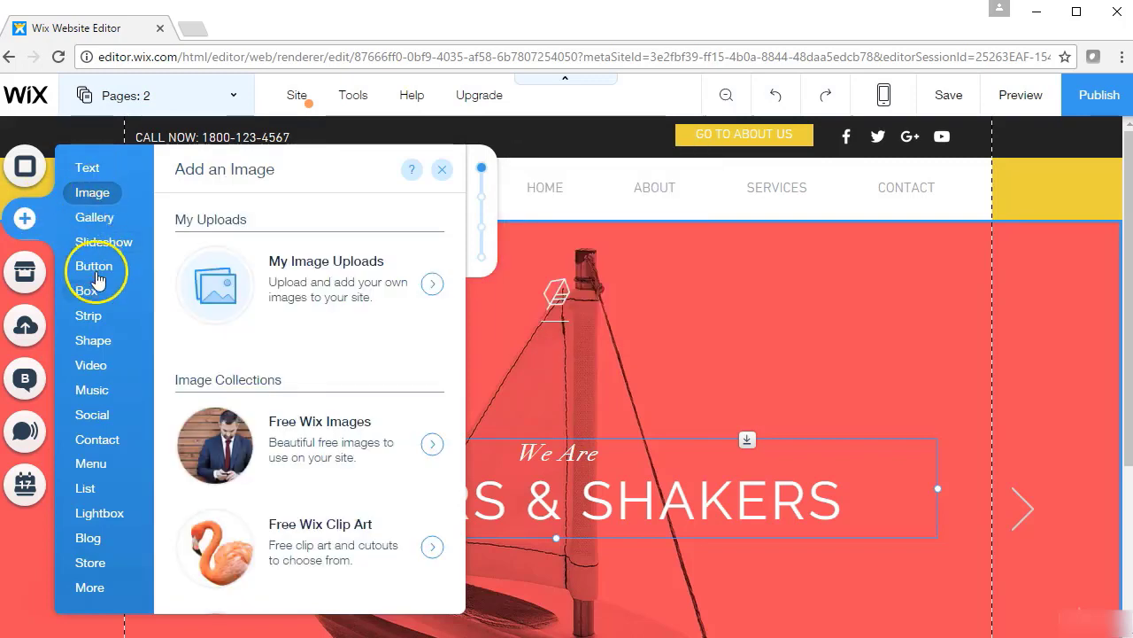
pyautogui.click(948, 313)
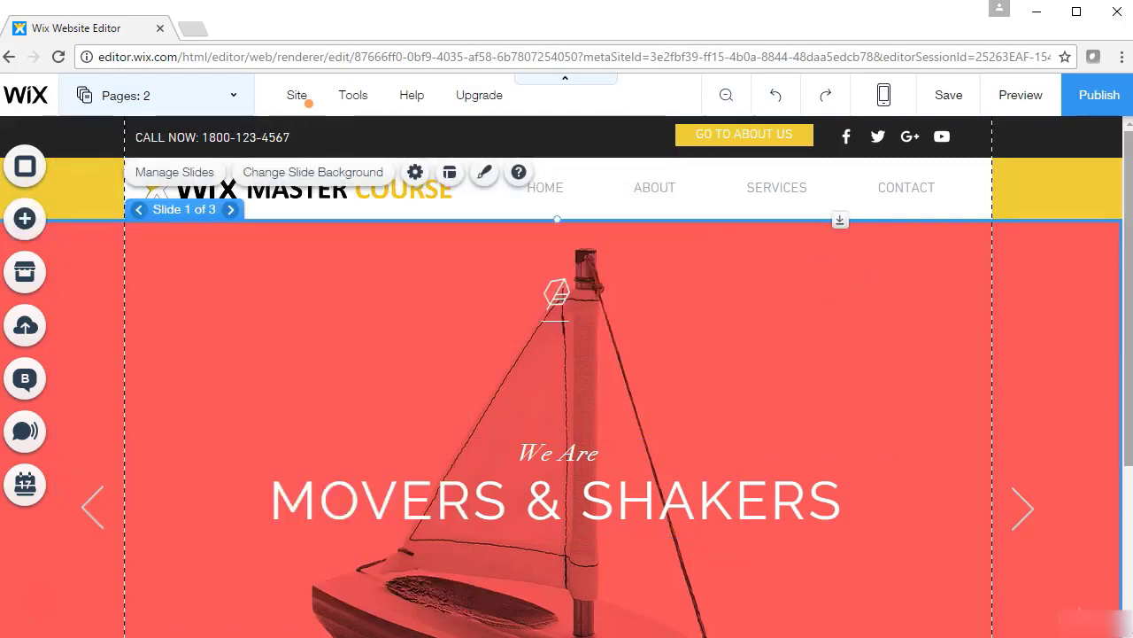
pyautogui.moveTo(1129, 282)
pyautogui.mouseDown()
pyautogui.moveTo(1129, 391)
pyautogui.moveTo(1130, 279)
pyautogui.mouseUp()
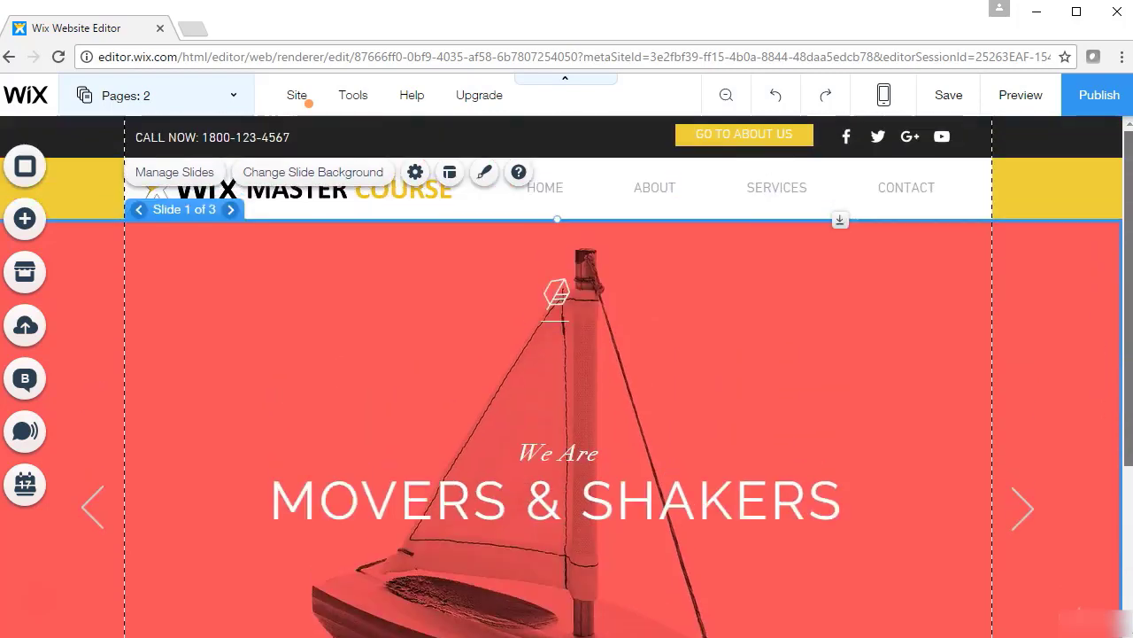
# Replace the "MOVERS & SHAKERS" heading on the slideshow's first slide with "SLIDE 1"
pyautogui.click(585, 503)
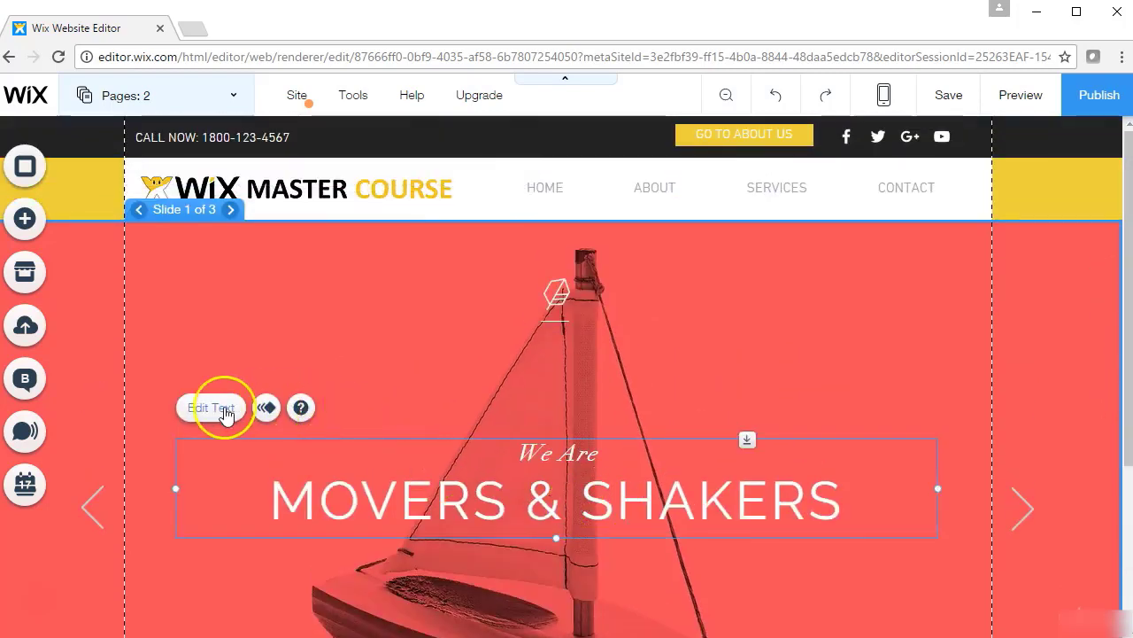
pyautogui.click(212, 409)
pyautogui.click(289, 523)
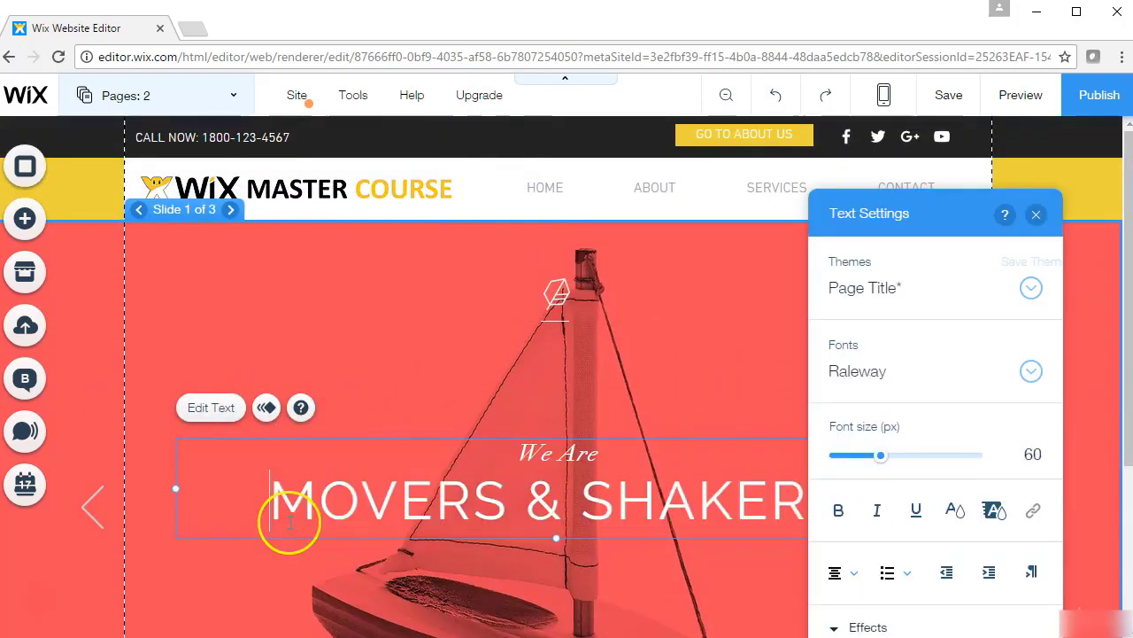
pyautogui.moveTo(288, 522); pyautogui.dragTo(873, 516)
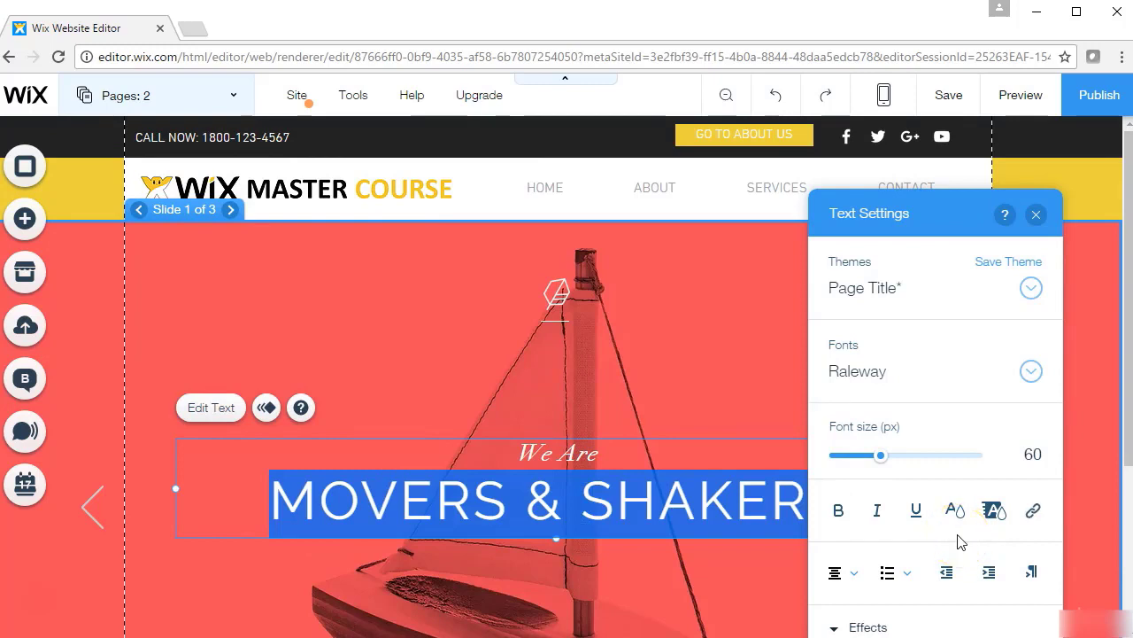
pyautogui.write('SLIDE')
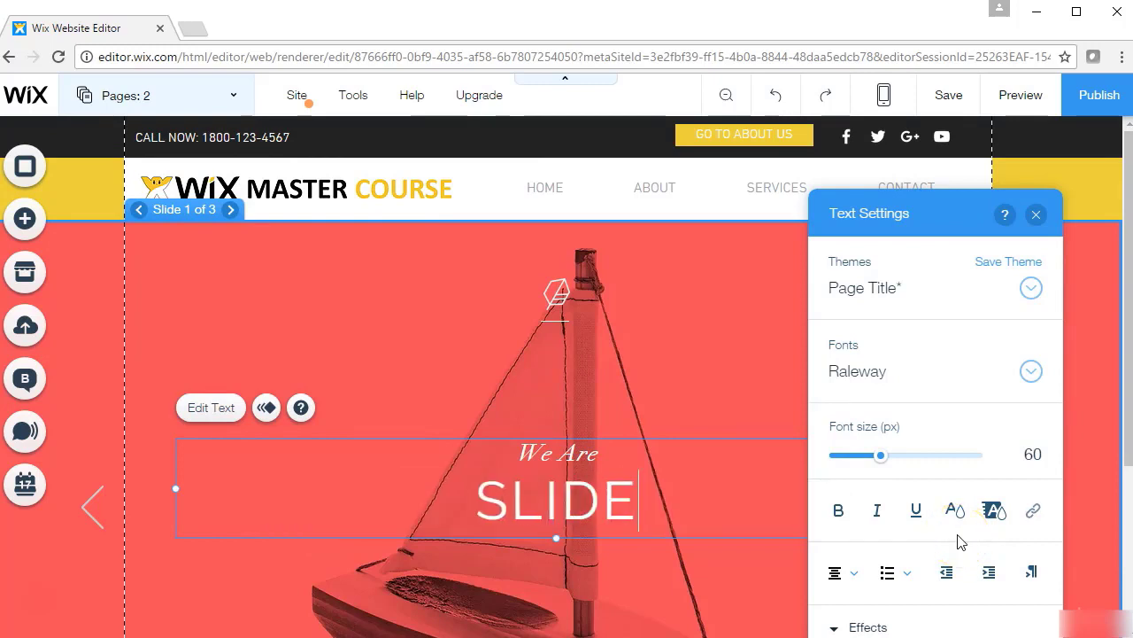
pyautogui.write(' 1')
pyautogui.click(657, 336)
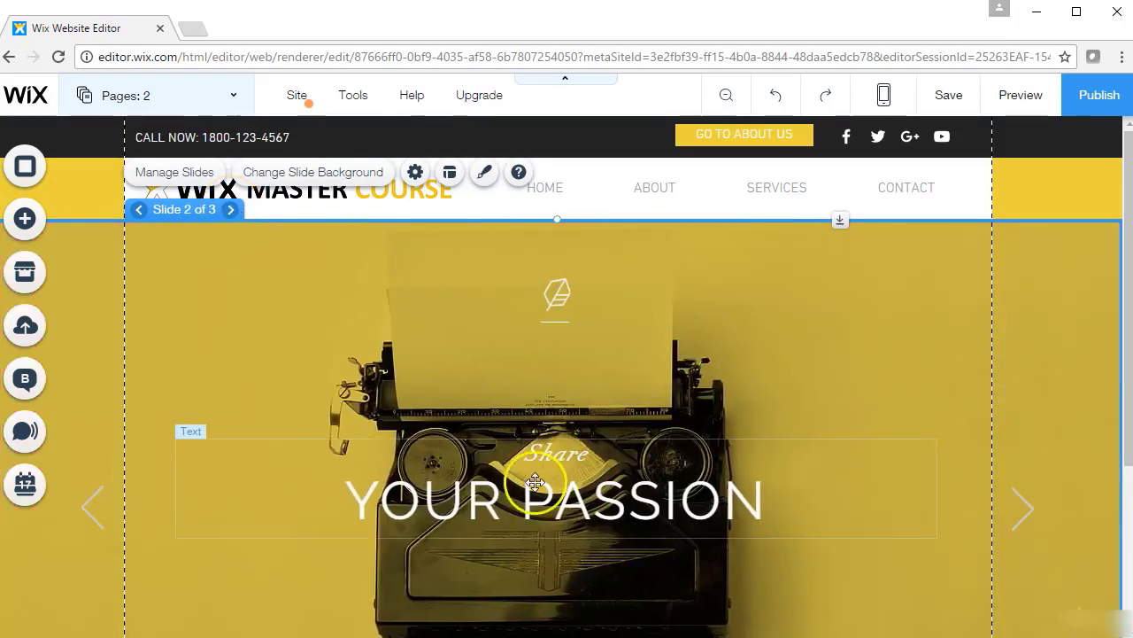
# Replace the "YOUR PASSION" heading on the typewriter slide with "SLIDE 2"
pyautogui.click(531, 492)
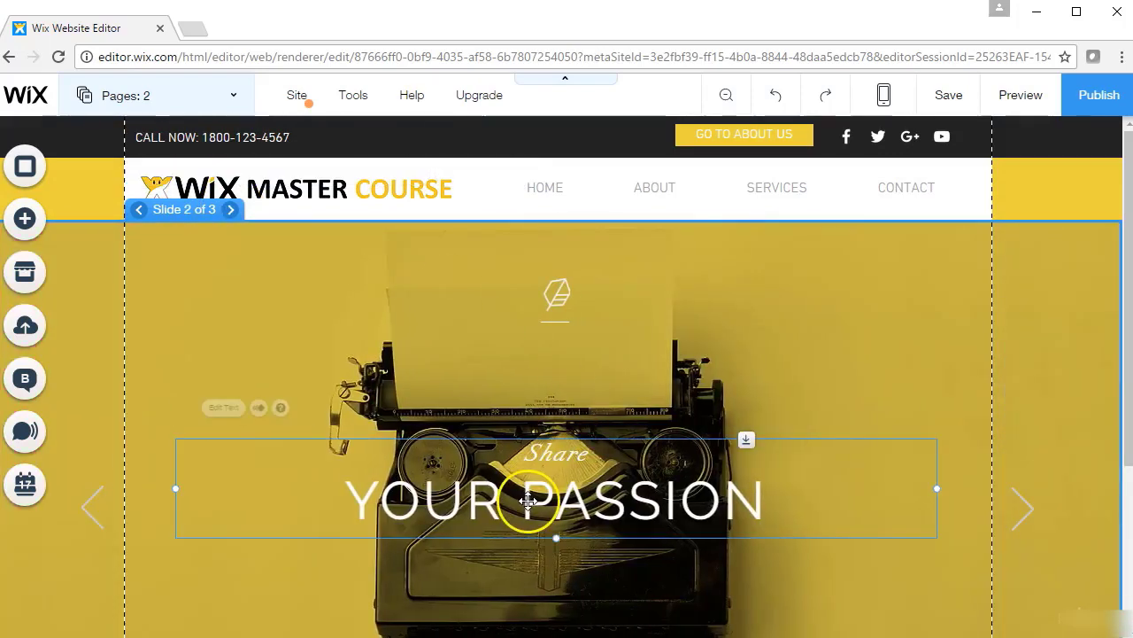
pyautogui.doubleClick(738, 519)
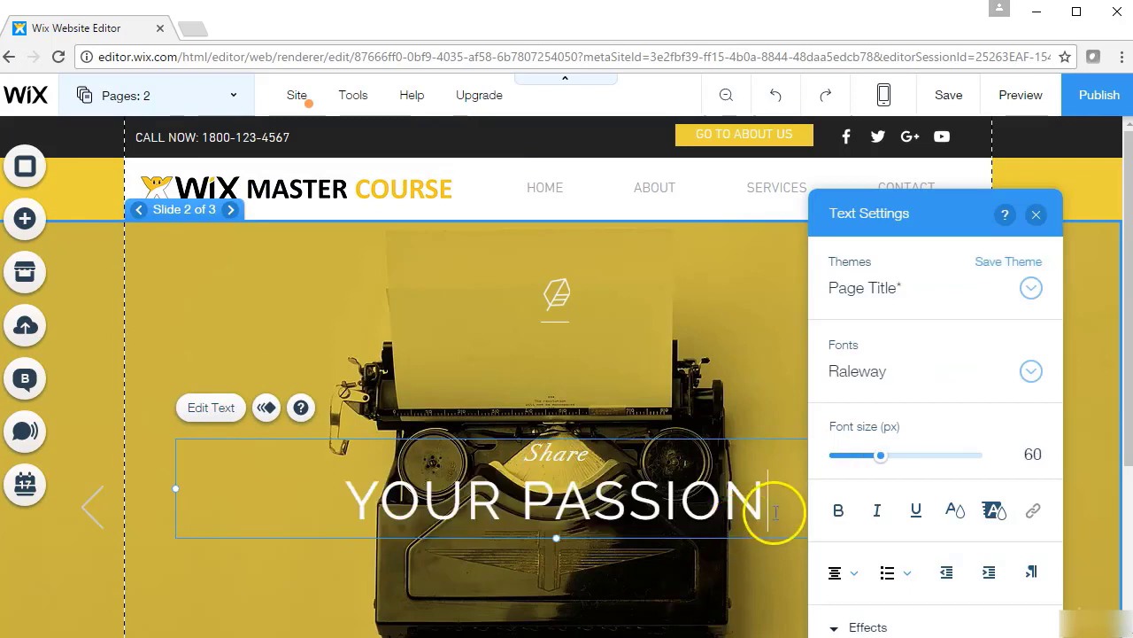
pyautogui.write('SLIDE 2')
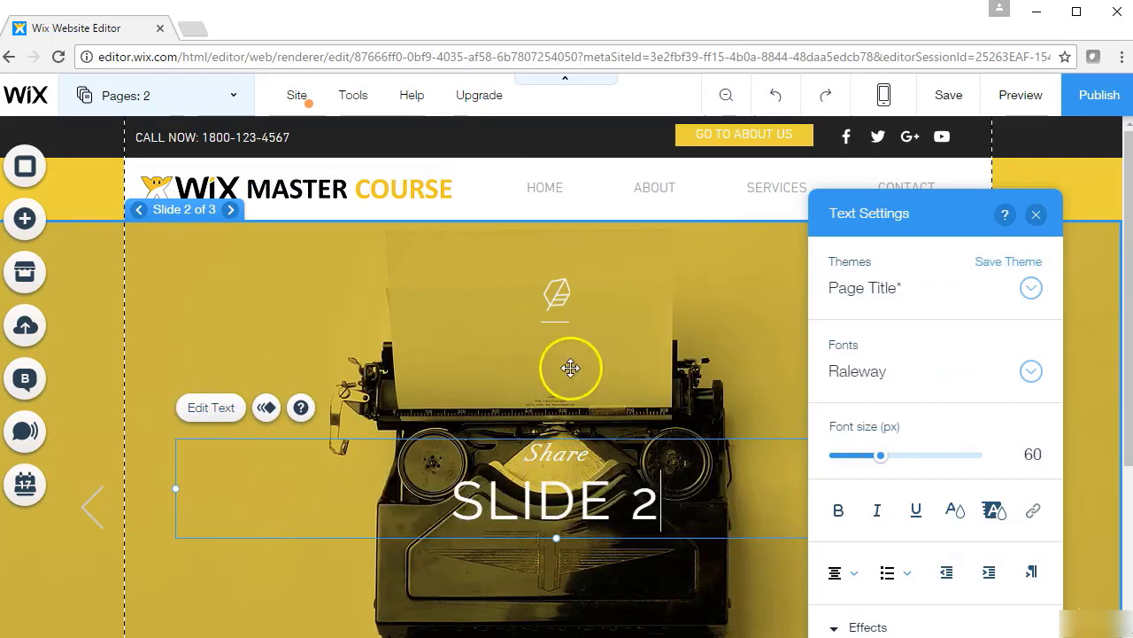
pyautogui.click(629, 369)
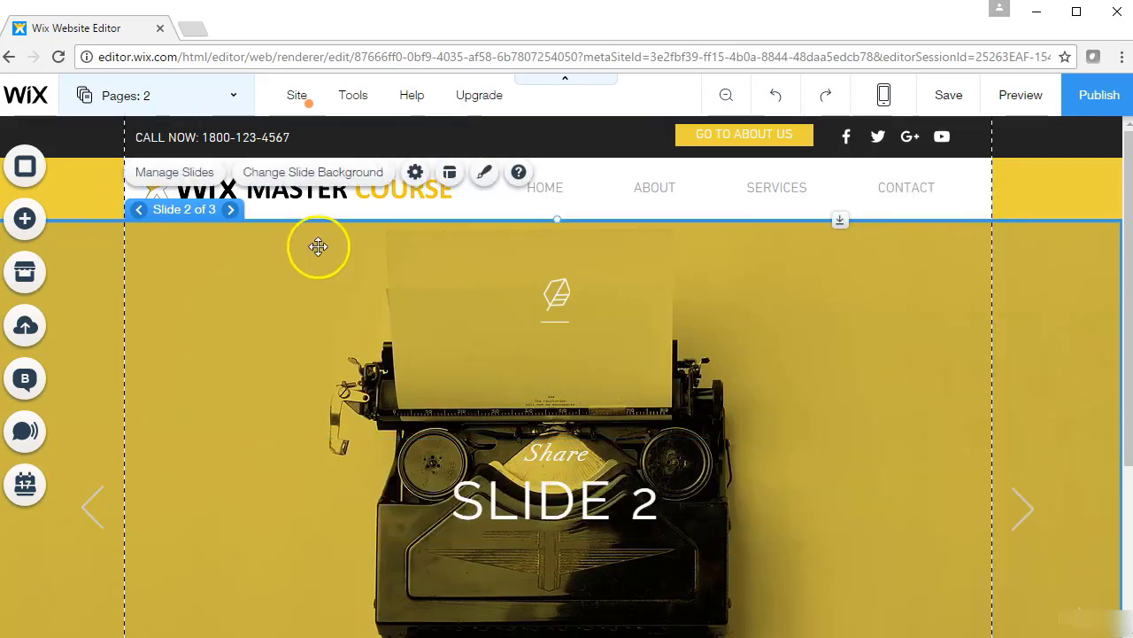
# Return to the first slide and look through the slideshow's autoplay, transition effect, duration, direction and outside-frame content settings
pyautogui.click(232, 210)
pyautogui.click(232, 210)
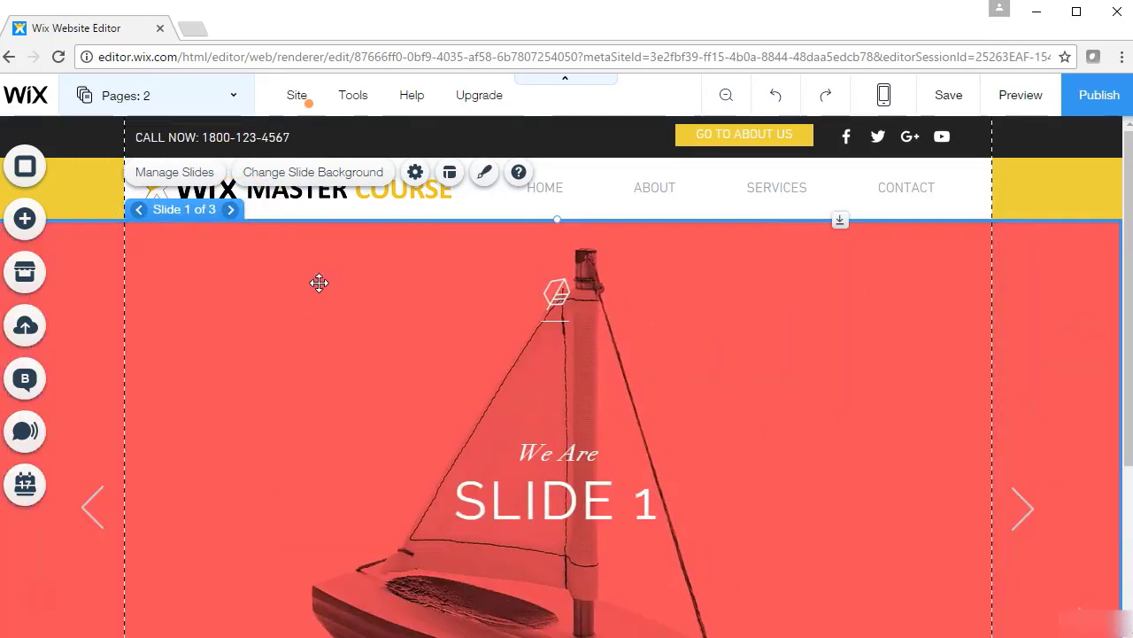
pyautogui.click(415, 174)
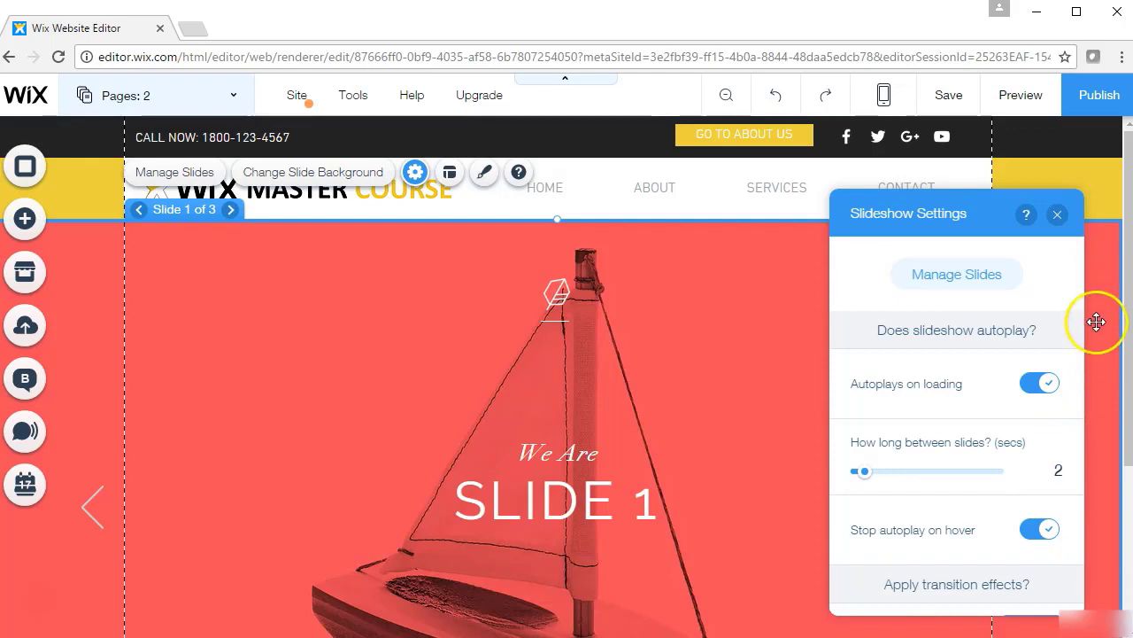
pyautogui.moveTo(1078, 354); pyautogui.dragTo(1079, 372)
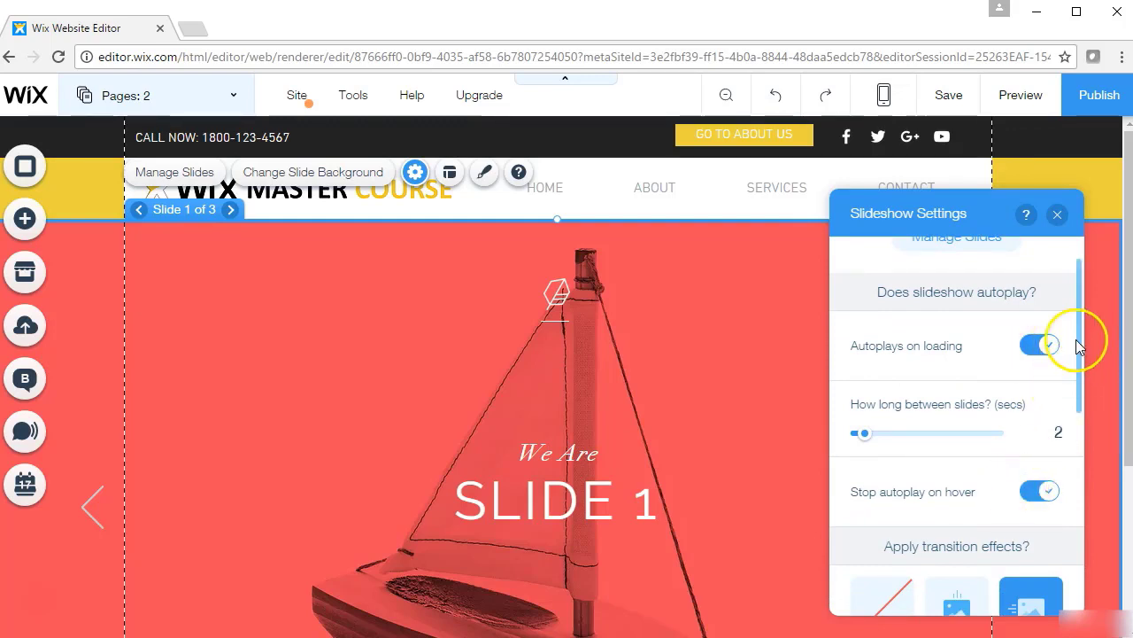
pyautogui.scroll(2, 1083, 346)
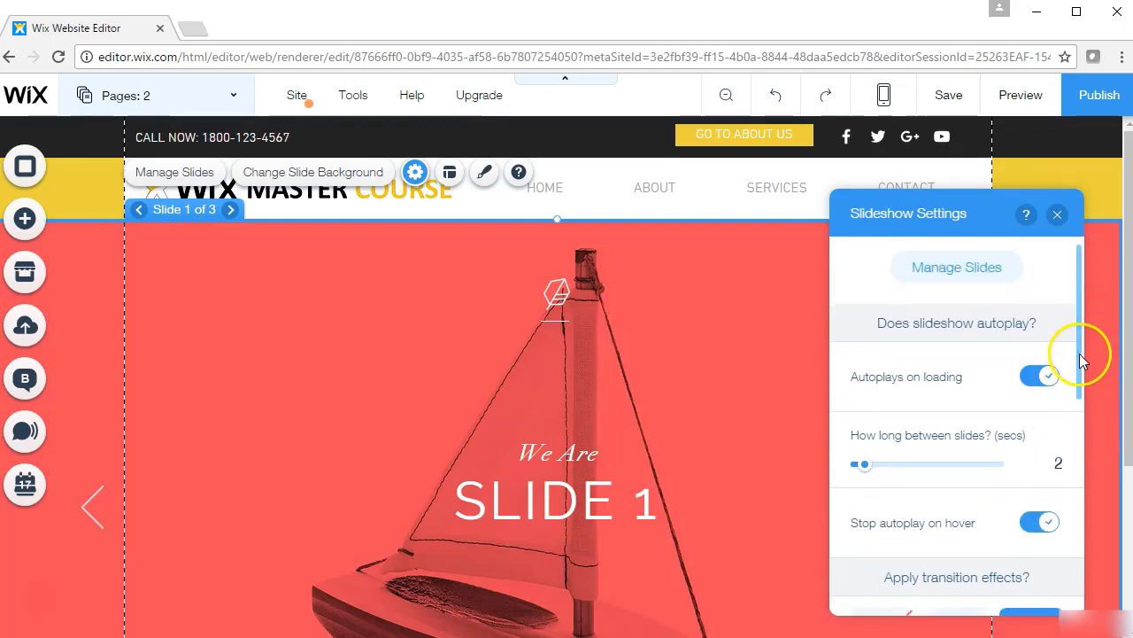
pyautogui.moveTo(1080, 358); pyautogui.dragTo(1074, 442)
pyautogui.scroll(-2, 1072, 483)
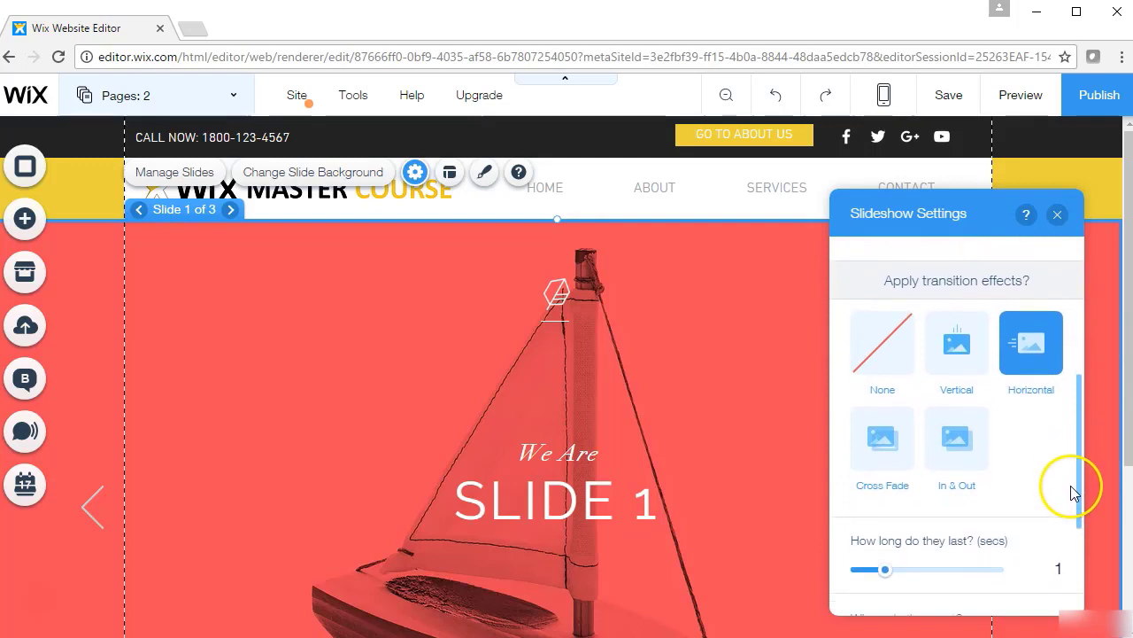
pyautogui.scroll(3, 1076, 442)
pyautogui.scroll(3, 1078, 434)
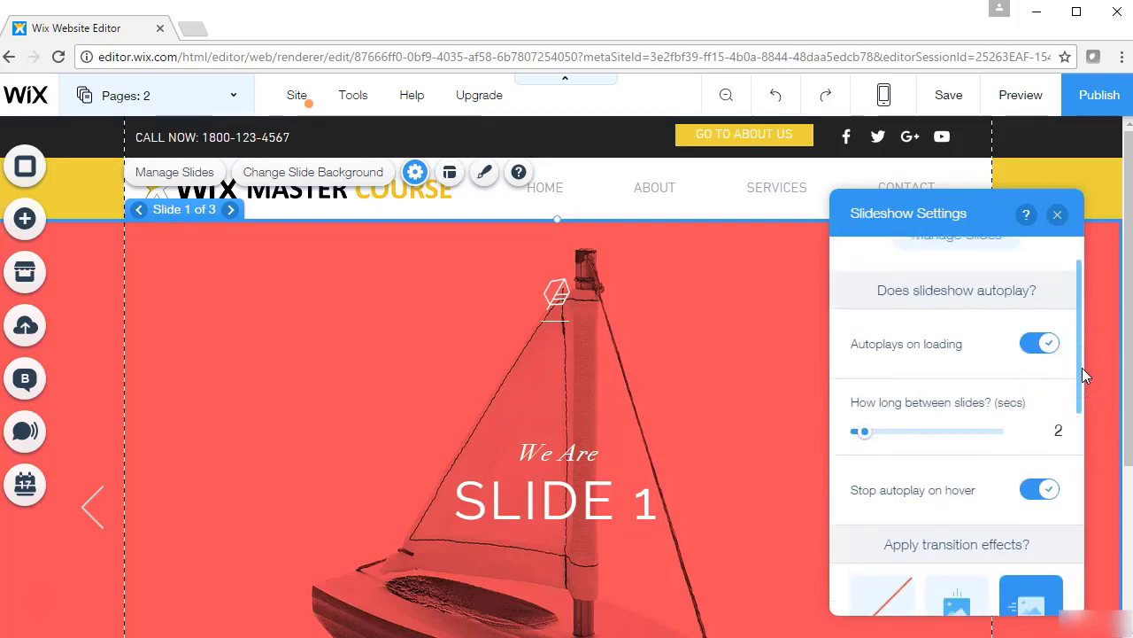
pyautogui.moveTo(1083, 370); pyautogui.dragTo(1082, 479)
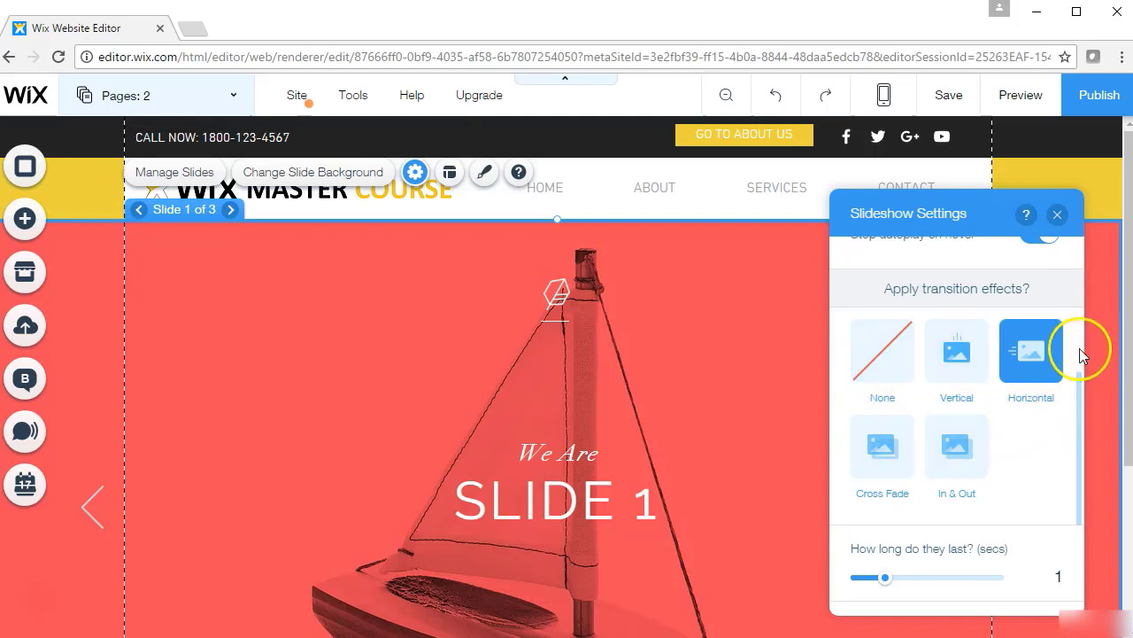
pyautogui.moveTo(1080, 403); pyautogui.dragTo(1079, 487)
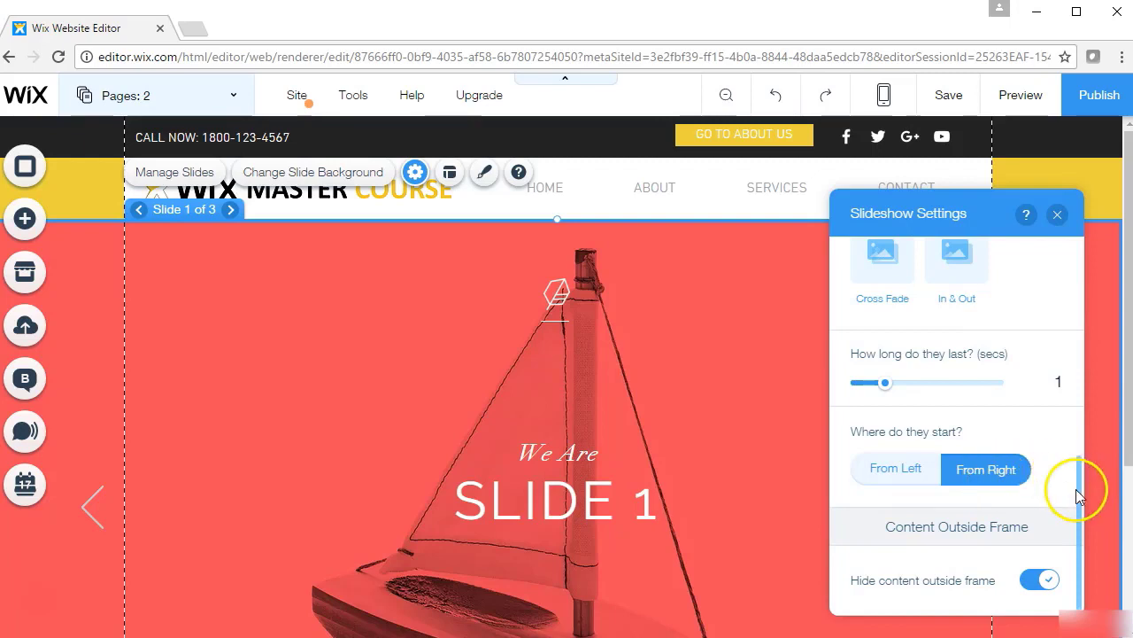
pyautogui.moveTo(1081, 549); pyautogui.dragTo(1095, 267)
# Look at the slide management list and the rename, duplicate and delete options for Slide 1, leaving the list closed
pyautogui.click(962, 278)
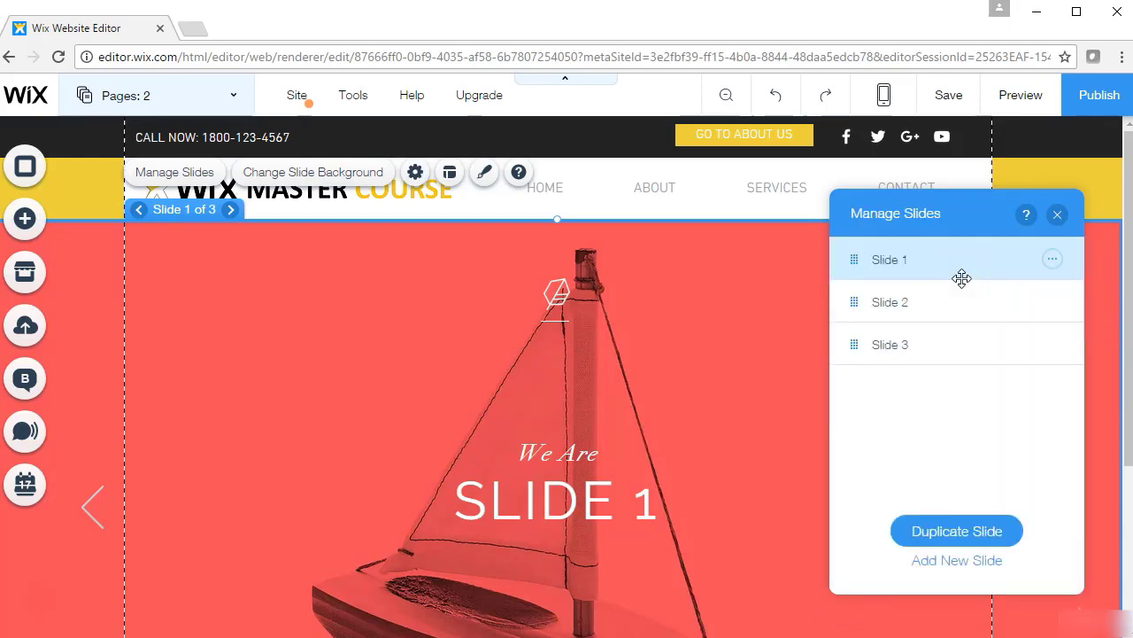
pyautogui.click(974, 270)
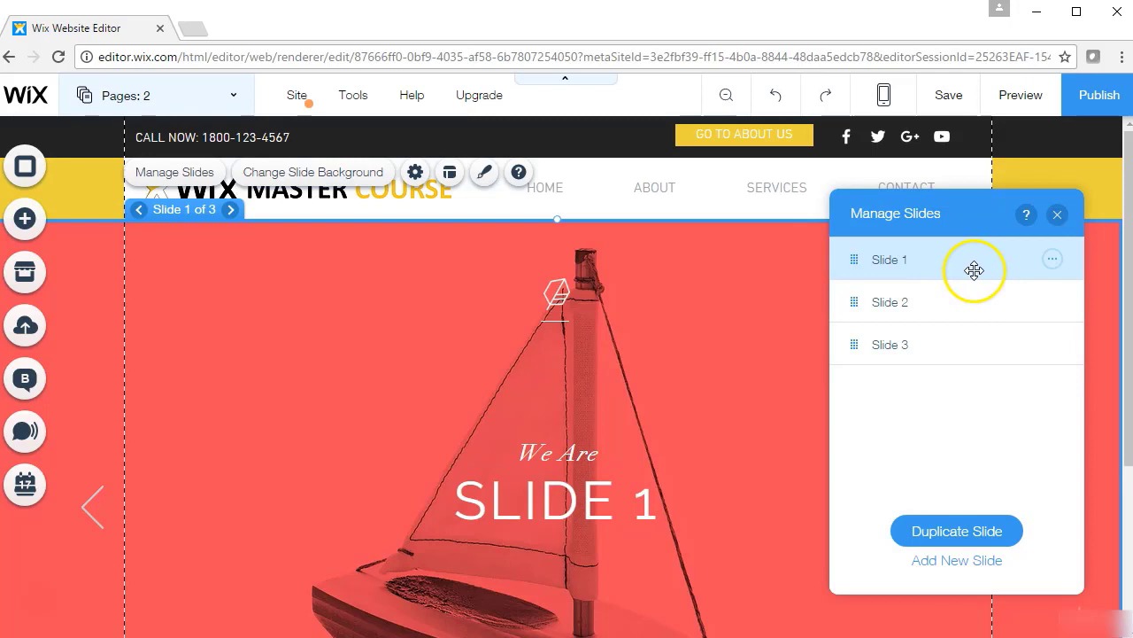
pyautogui.click(1052, 261)
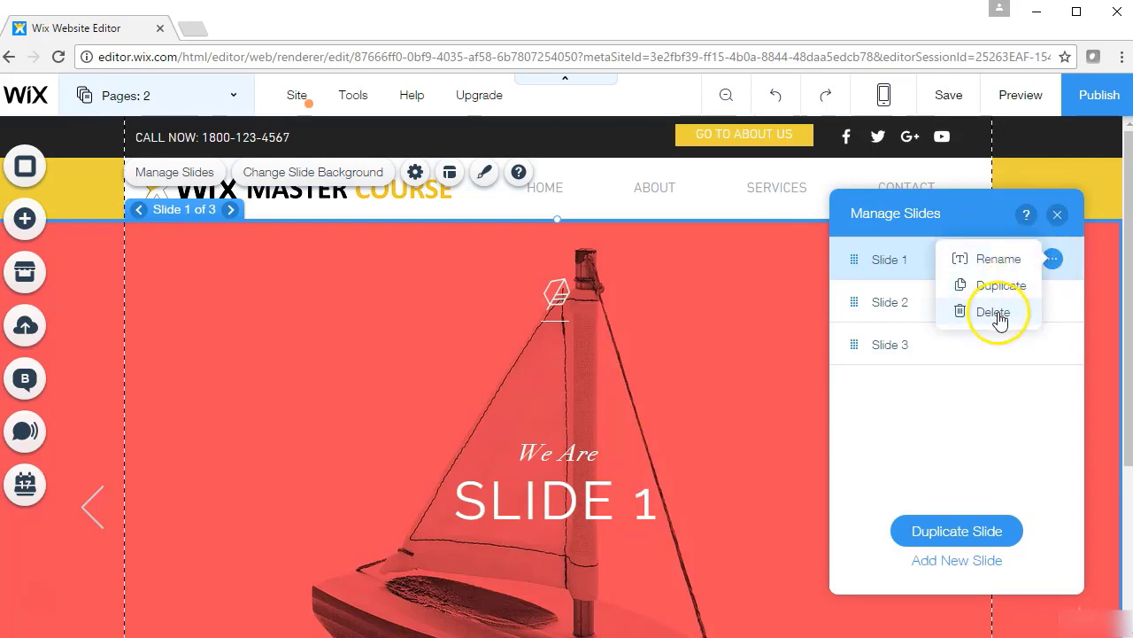
pyautogui.click(982, 420)
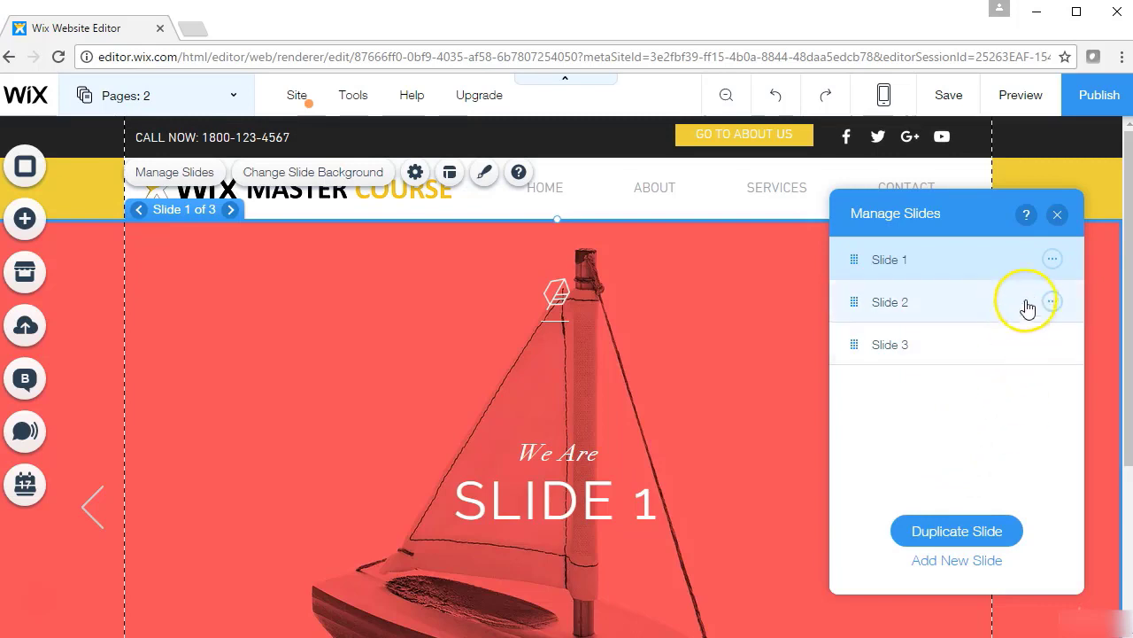
pyautogui.click(1052, 259)
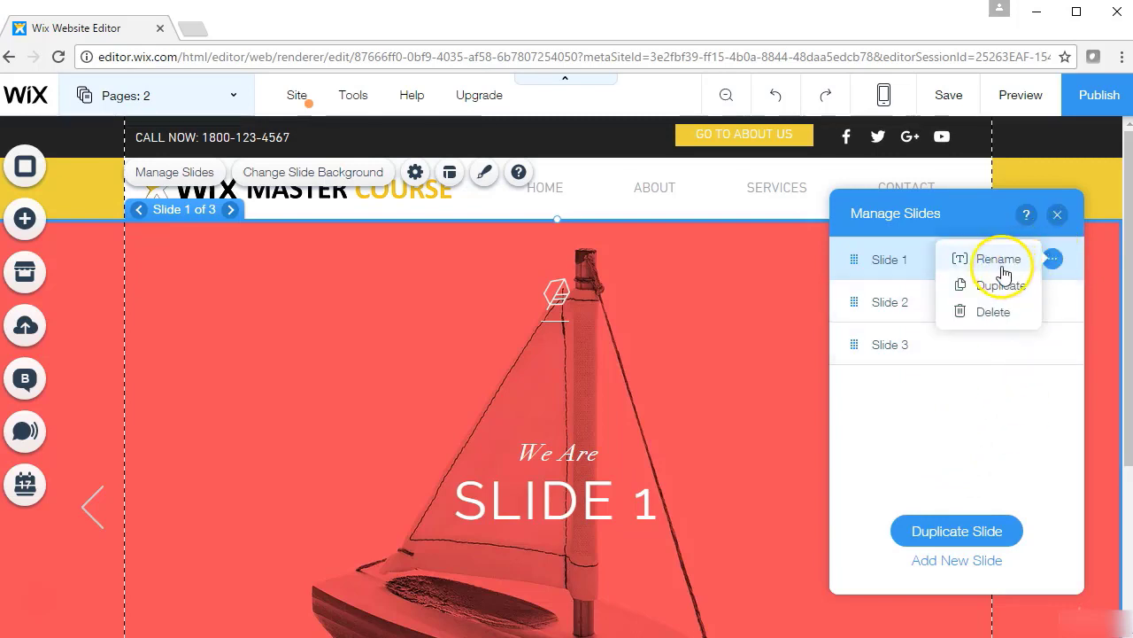
pyautogui.click(1058, 218)
pyautogui.click(1058, 218)
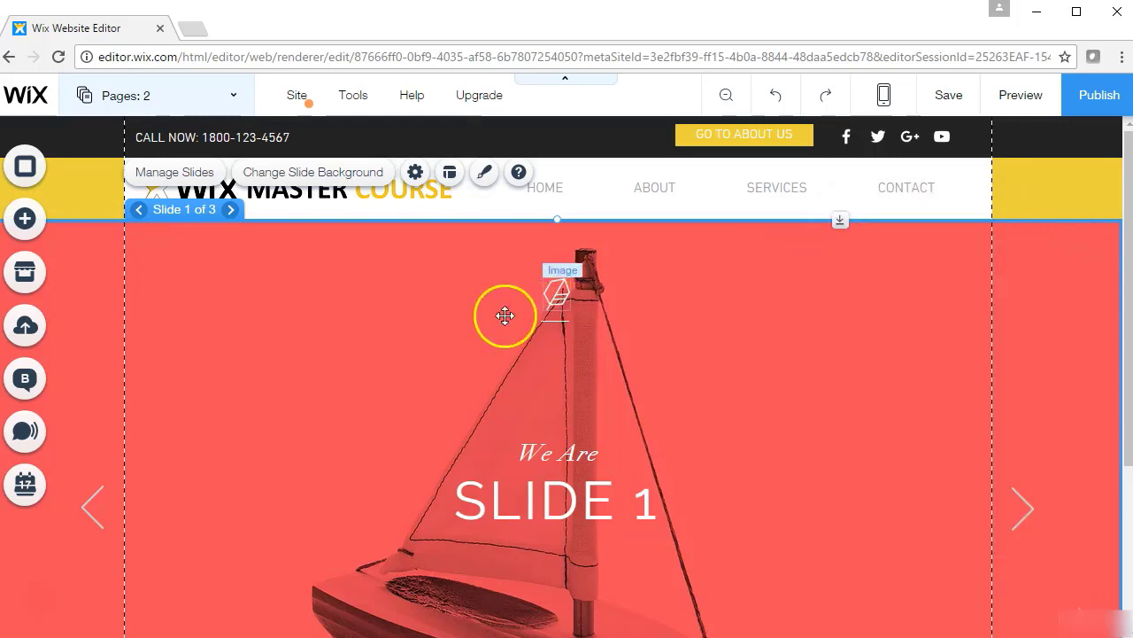
# Open the slideshow's design options and look at the slide buttons and navigation arrows across the whole slideshow
pyautogui.click(483, 180)
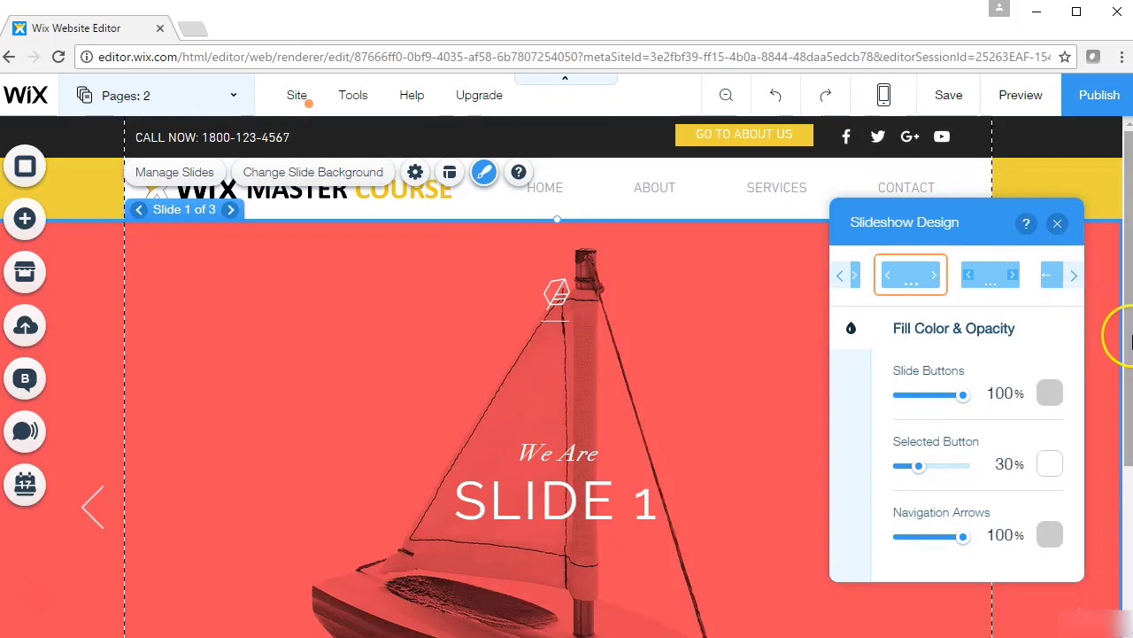
pyautogui.moveTo(1132, 341); pyautogui.dragTo(1113, 374)
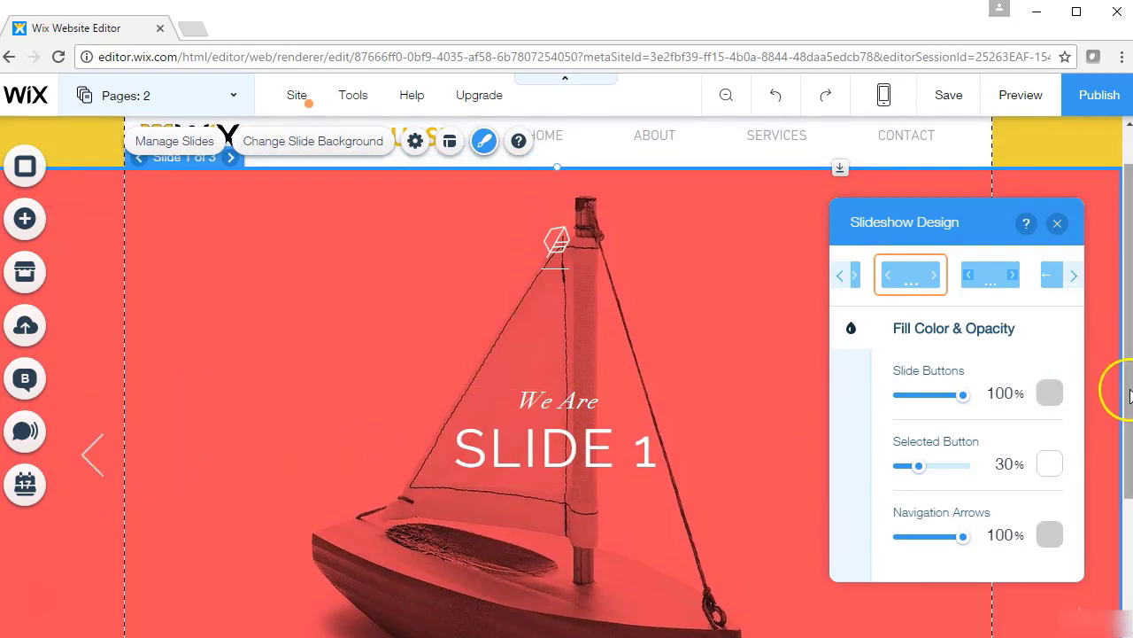
pyautogui.moveTo(1124, 403); pyautogui.dragTo(1106, 531)
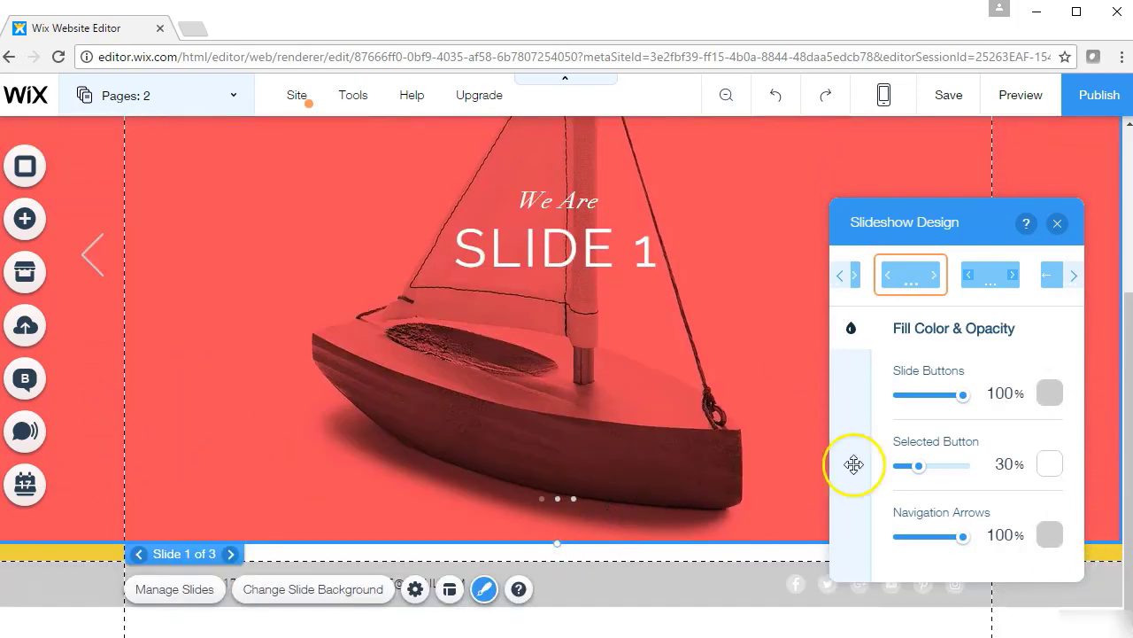
pyautogui.scroll(4, 1116, 466)
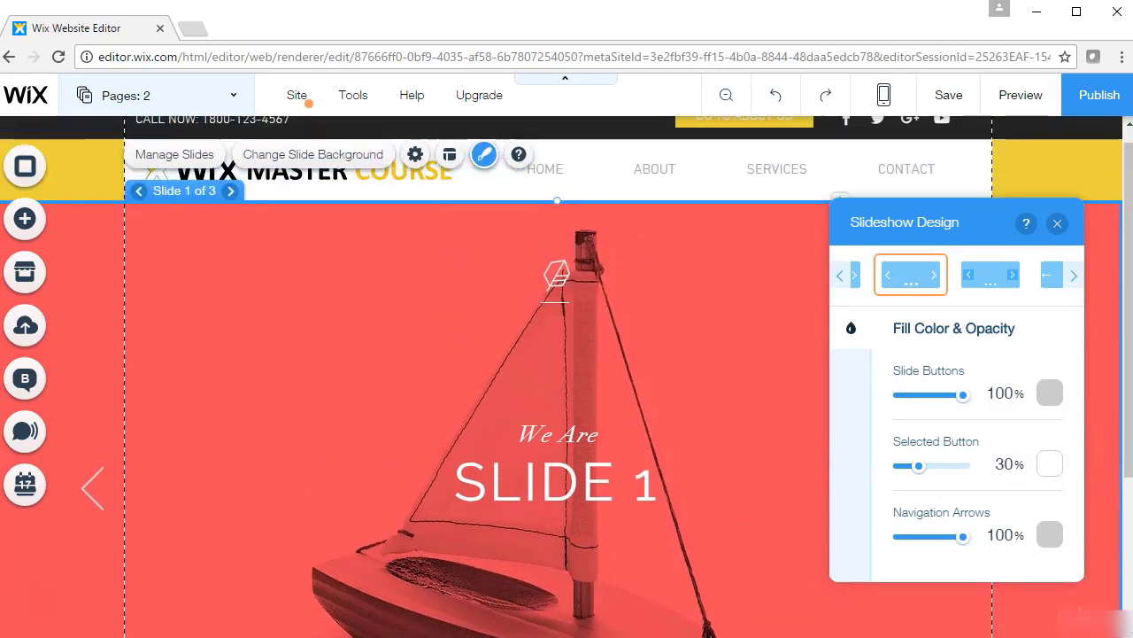
# Try the slideshow's boxed-arrow, long-arrow and plain-arrow navigation designs, and apply the first design in the list
pyautogui.click(1003, 285)
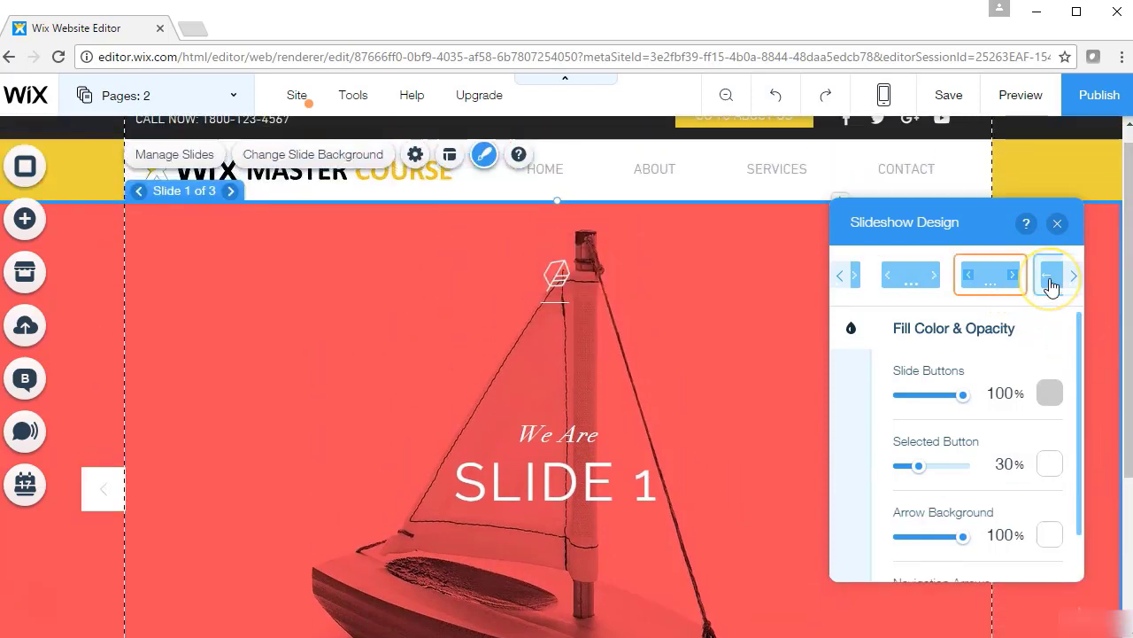
pyautogui.click(1051, 285)
pyautogui.click(1070, 278)
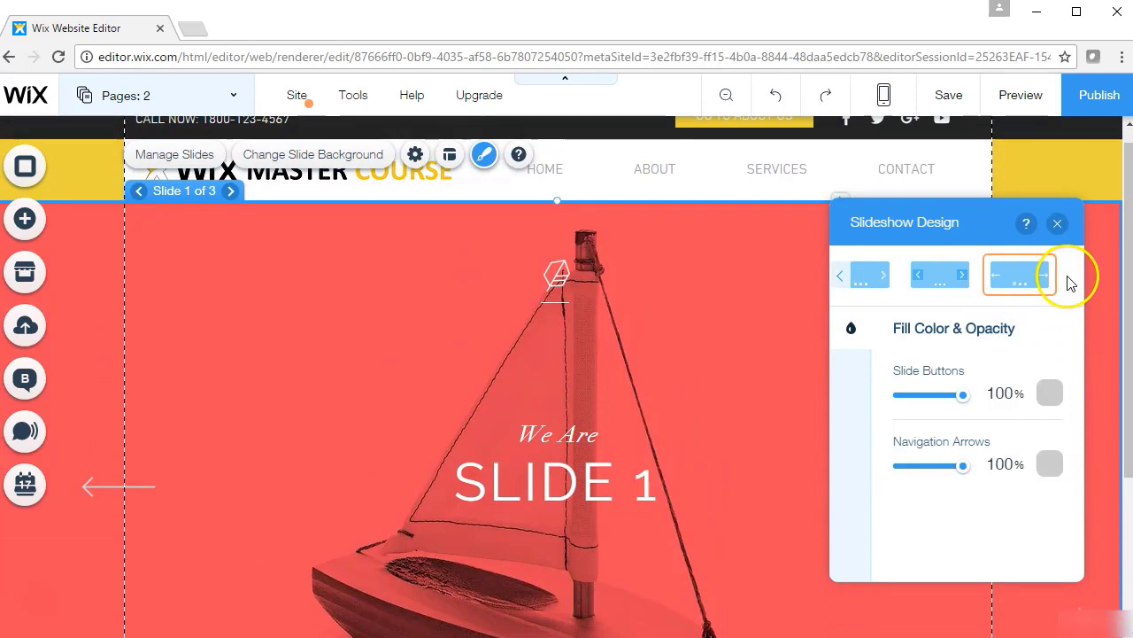
pyautogui.click(945, 275)
pyautogui.click(859, 276)
pyautogui.click(836, 279)
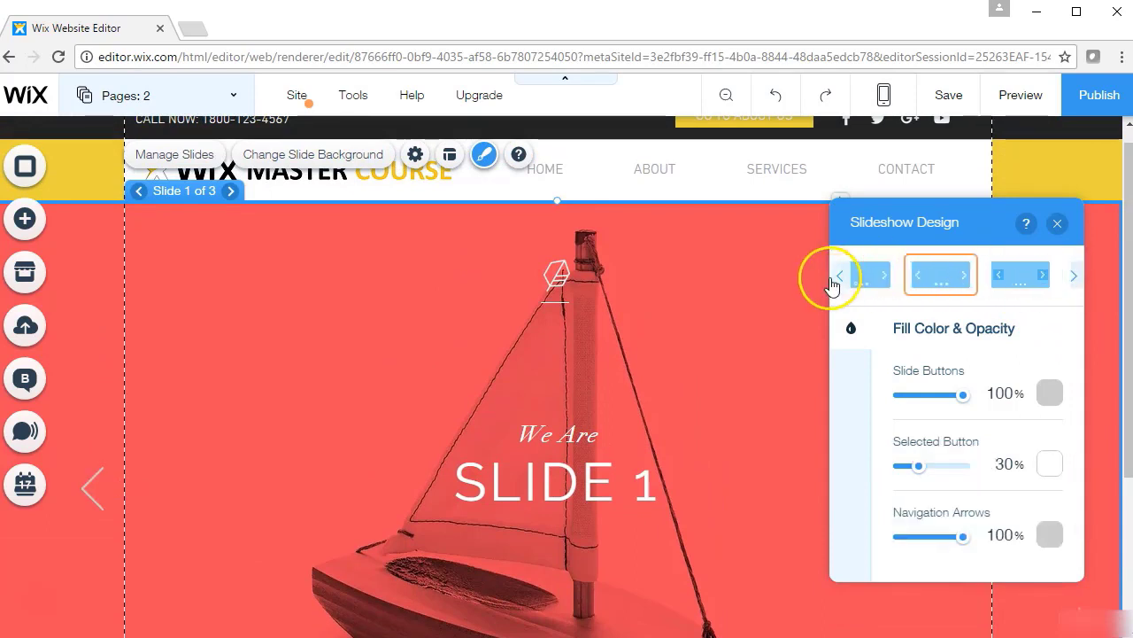
pyautogui.click(832, 283)
pyautogui.click(886, 272)
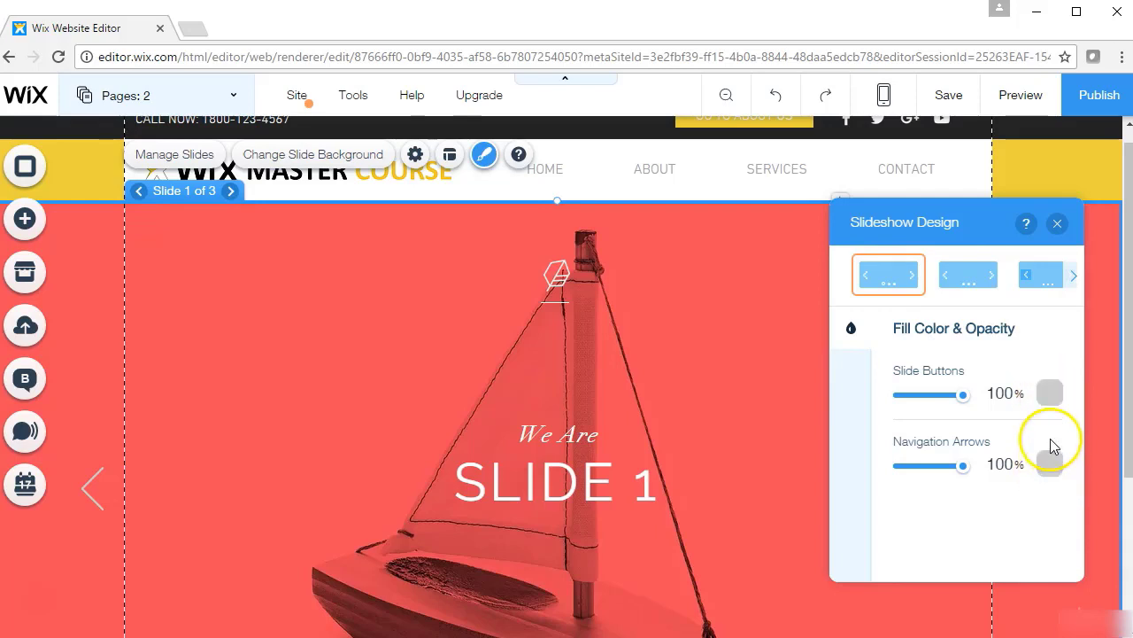
pyautogui.click(1057, 223)
pyautogui.click(1054, 182)
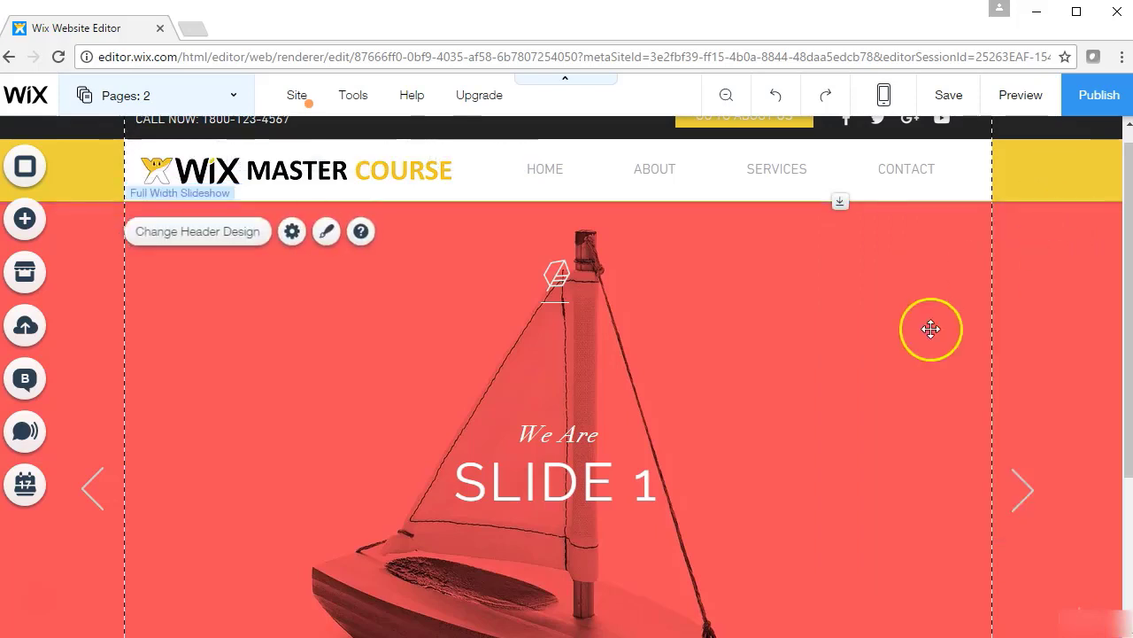
# Delete the full width slideshow from the page and open the collection of elements to add
pyautogui.click(835, 393)
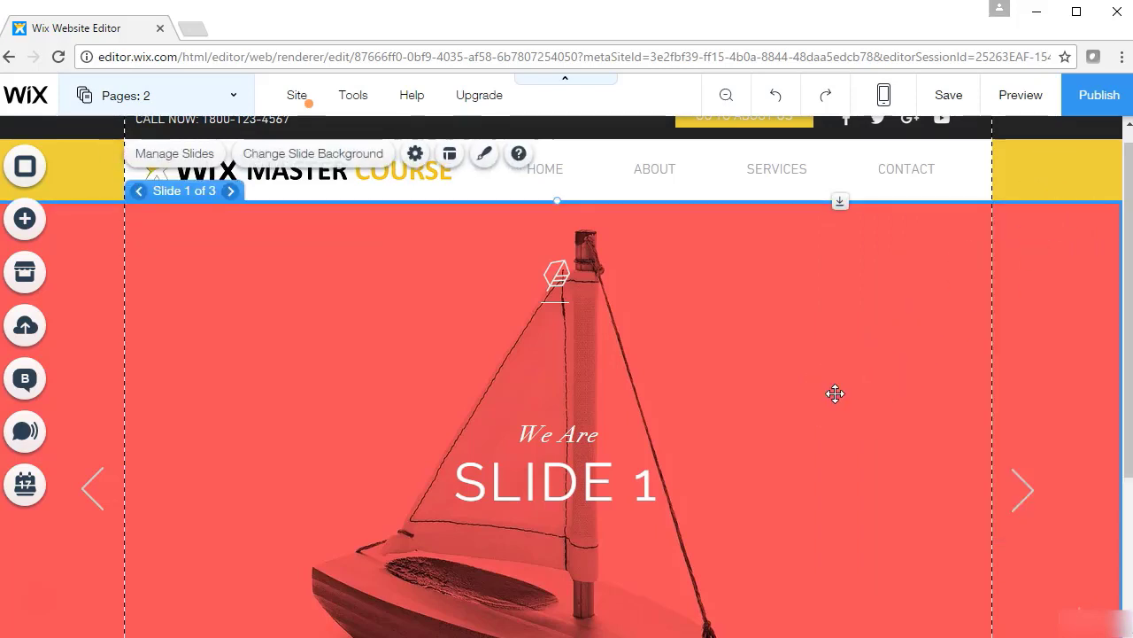
pyautogui.press('Delete')
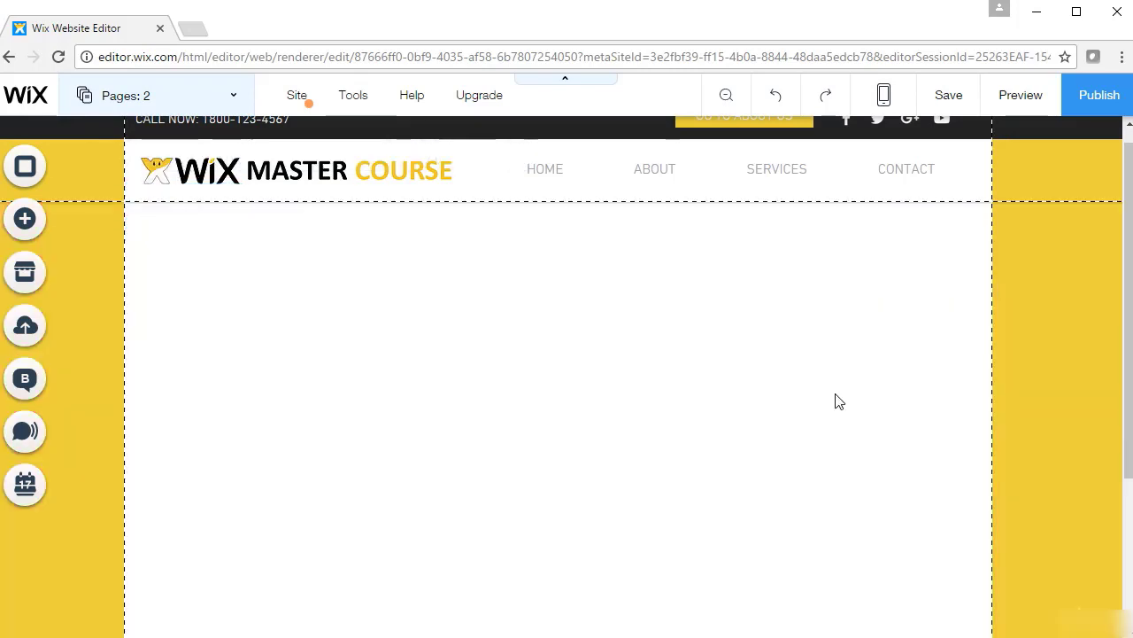
pyautogui.click(228, 283)
pyautogui.click(27, 221)
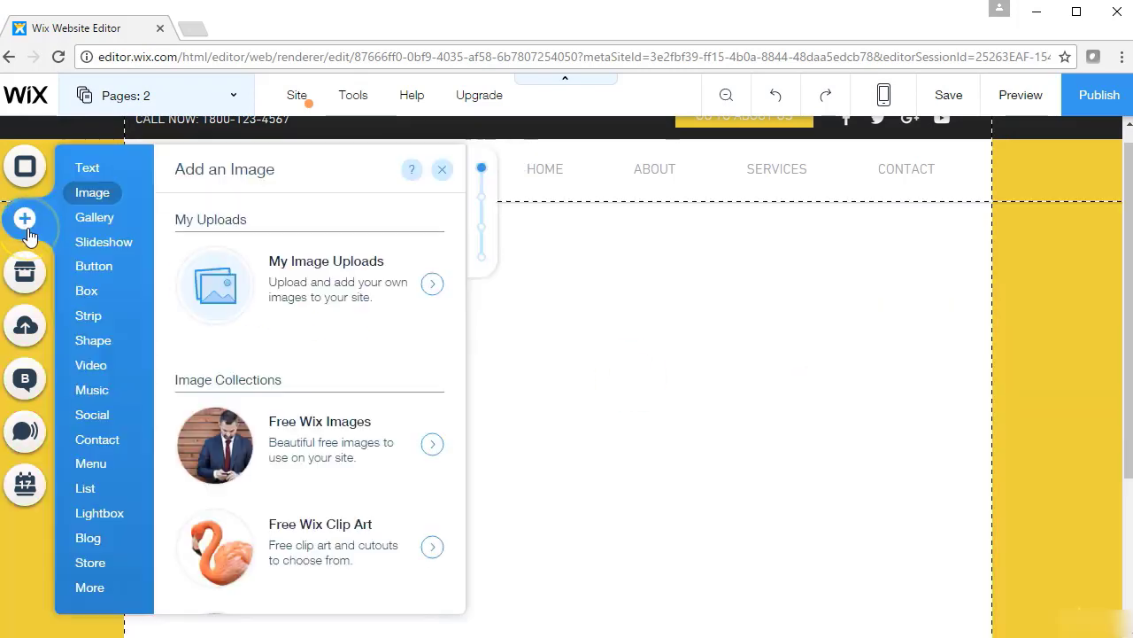
# Add the "Fresh Market" box slideshow from the slideshow collection to the page
pyautogui.click(98, 241)
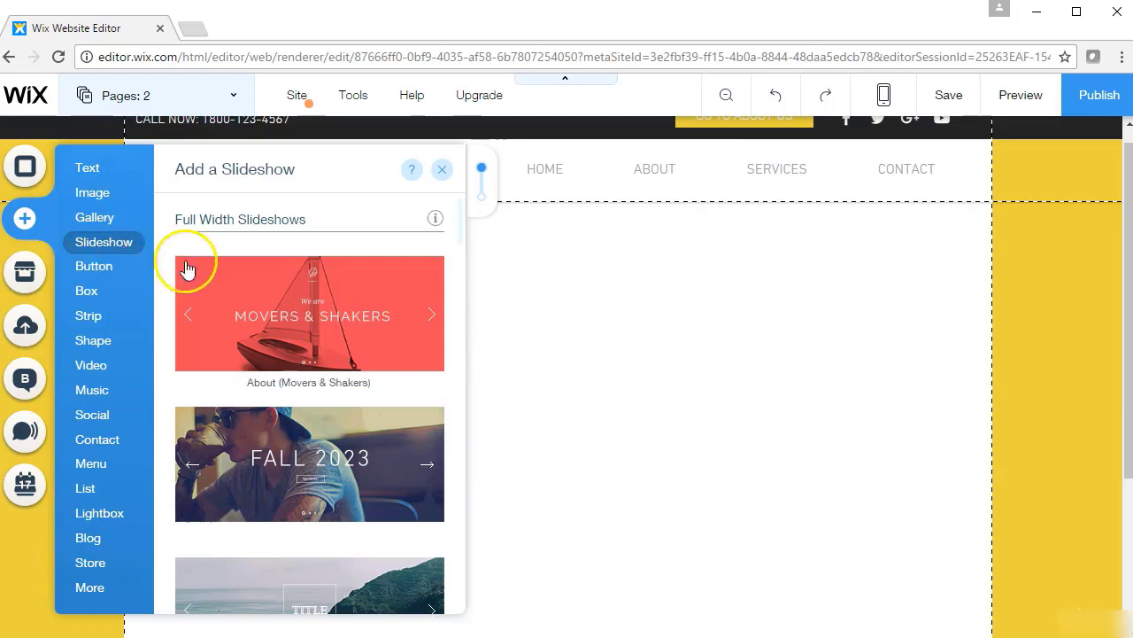
pyautogui.moveTo(437, 251)
pyautogui.moveTo(460, 214); pyautogui.dragTo(446, 452)
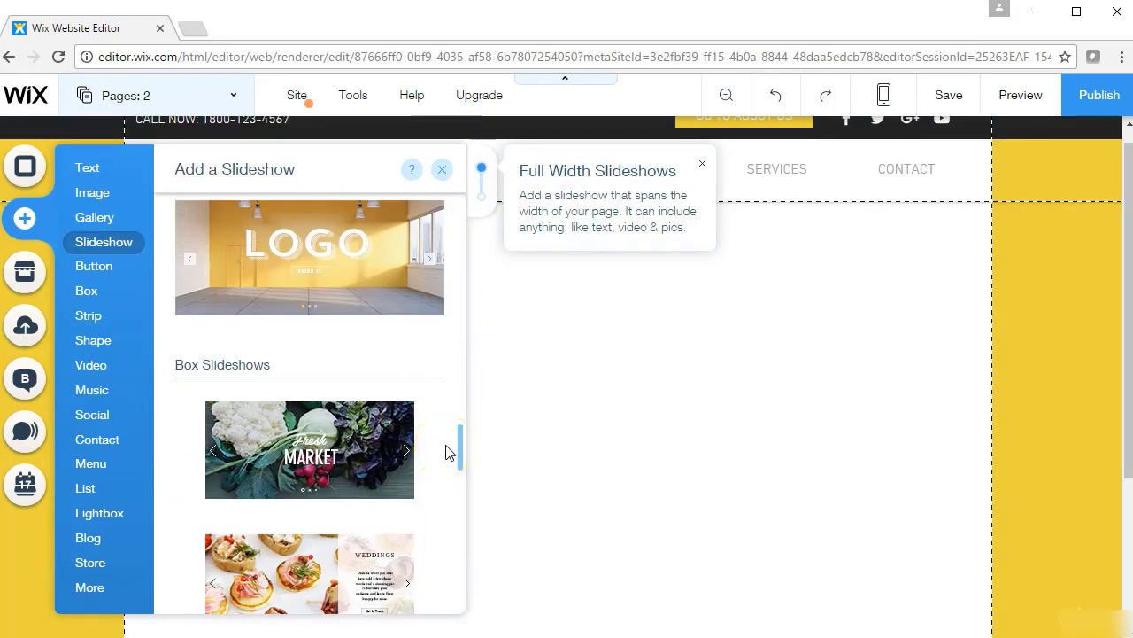
pyautogui.click(346, 444)
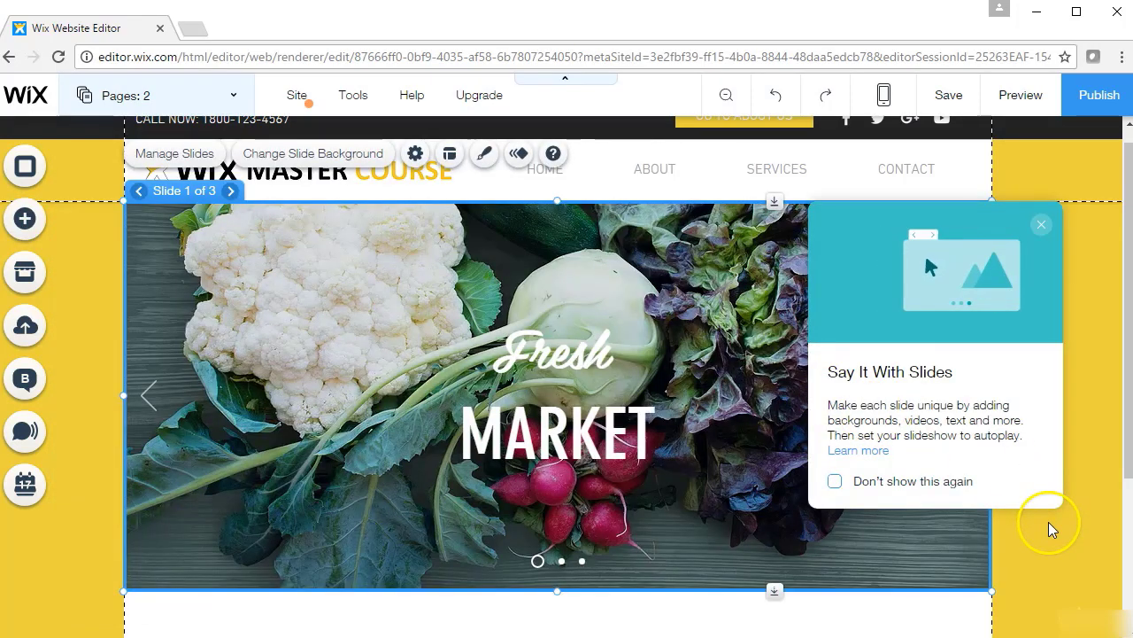
pyautogui.click(1048, 524)
pyautogui.click(502, 277)
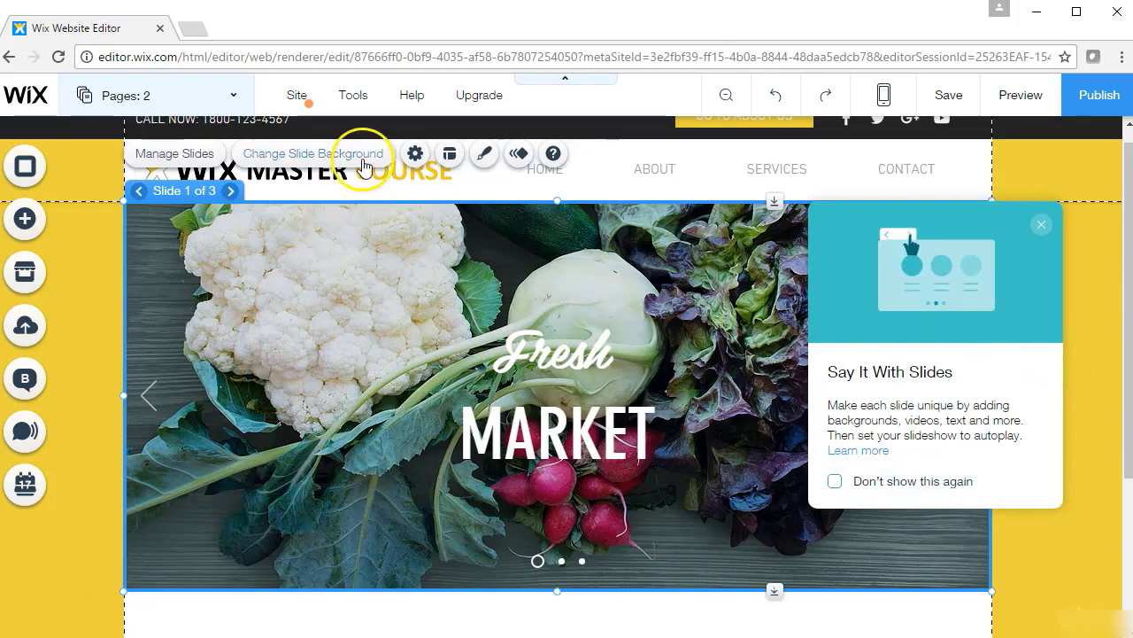
# Look through the box slideshow's settings, layout and design options, leaving the options closed
pyautogui.click(416, 155)
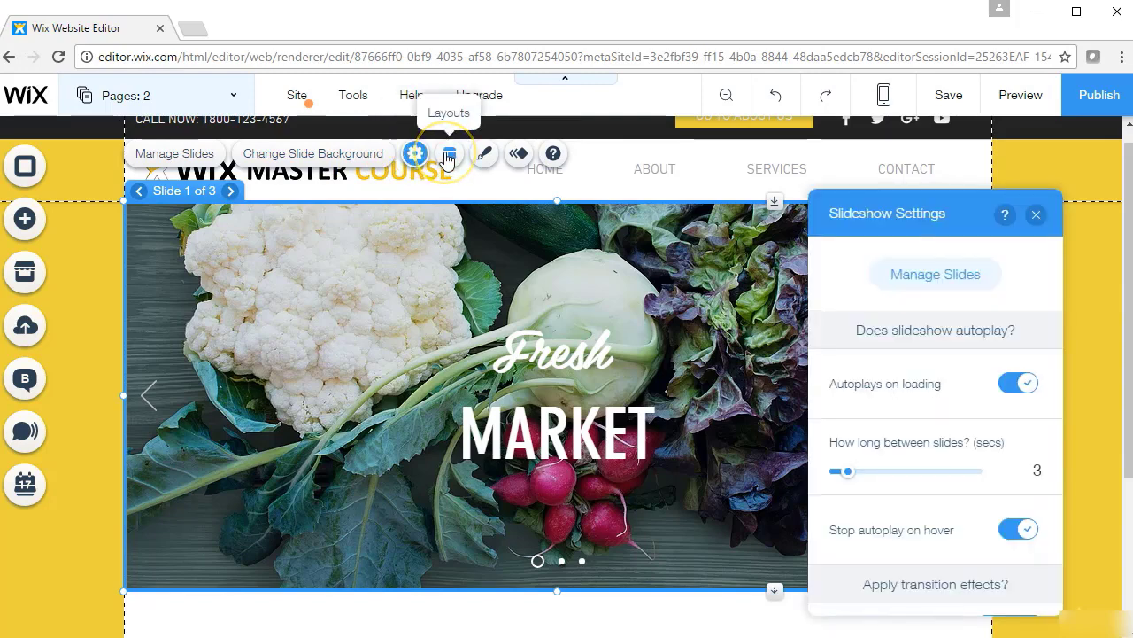
pyautogui.click(449, 155)
pyautogui.click(490, 159)
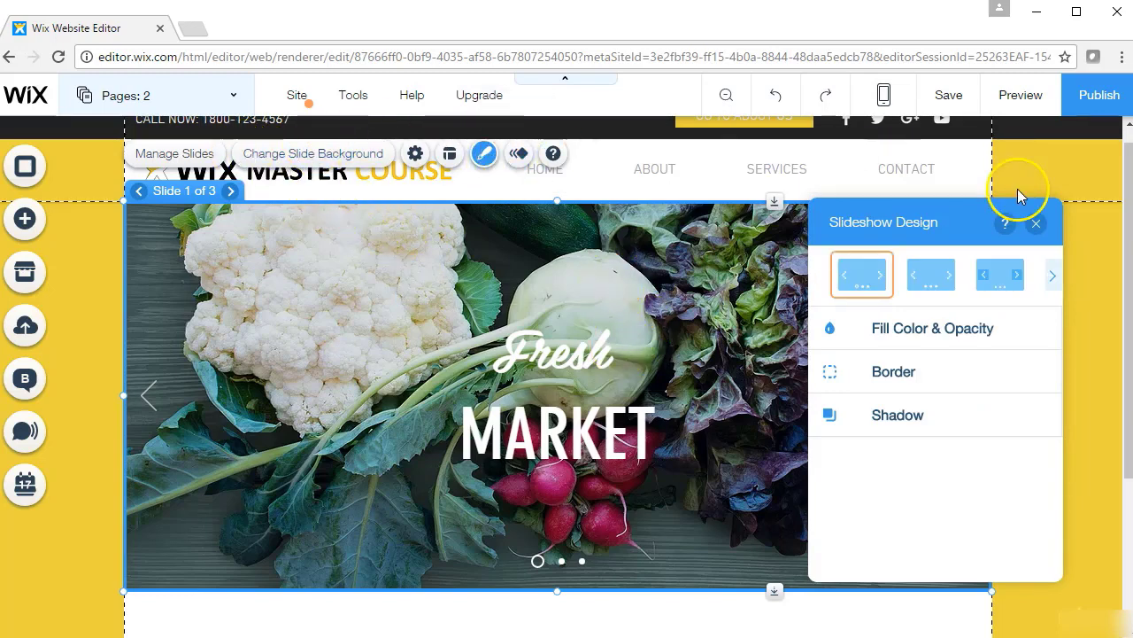
pyautogui.click(1036, 223)
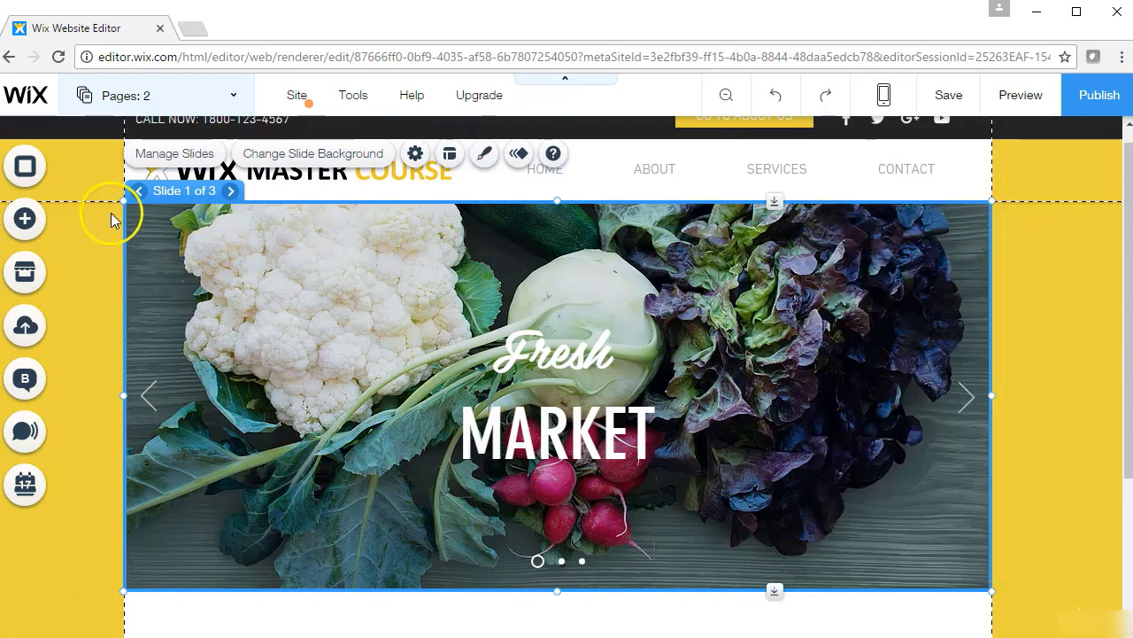
# Look at the image elements available to add and open their tutorial video, leaving both closed
pyautogui.click(24, 217)
pyautogui.click(73, 194)
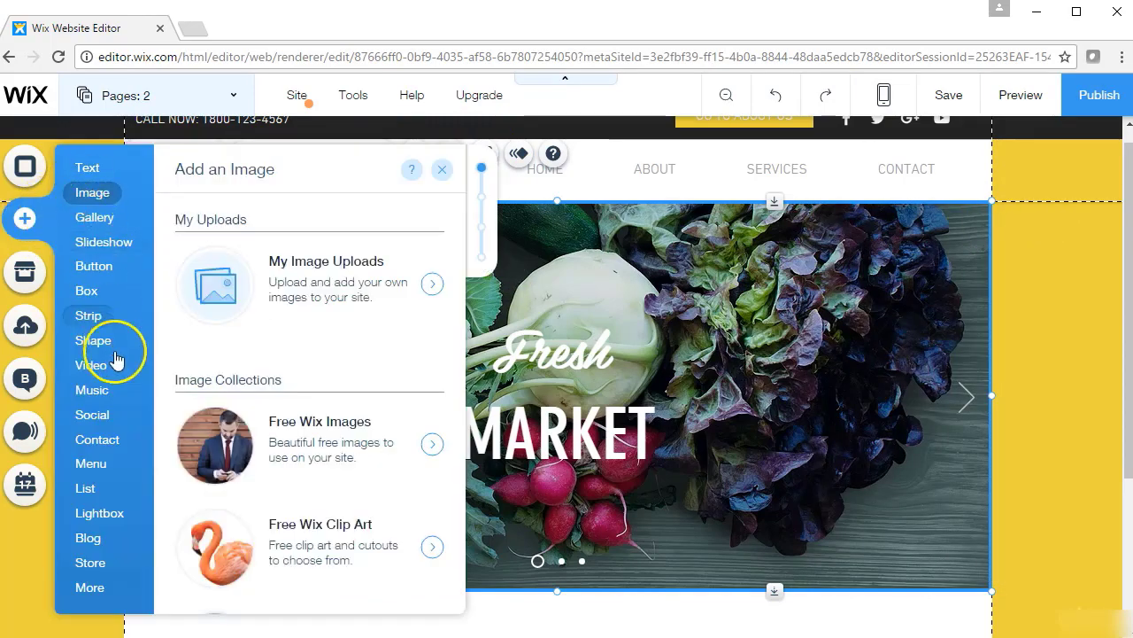
pyautogui.click(596, 222)
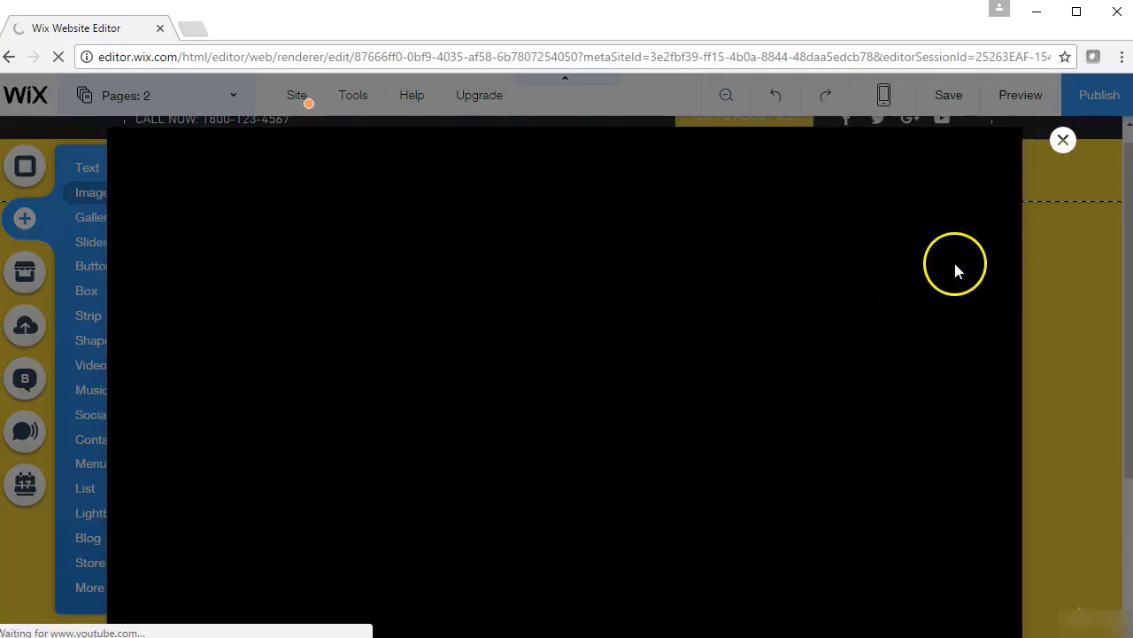
pyautogui.click(1062, 140)
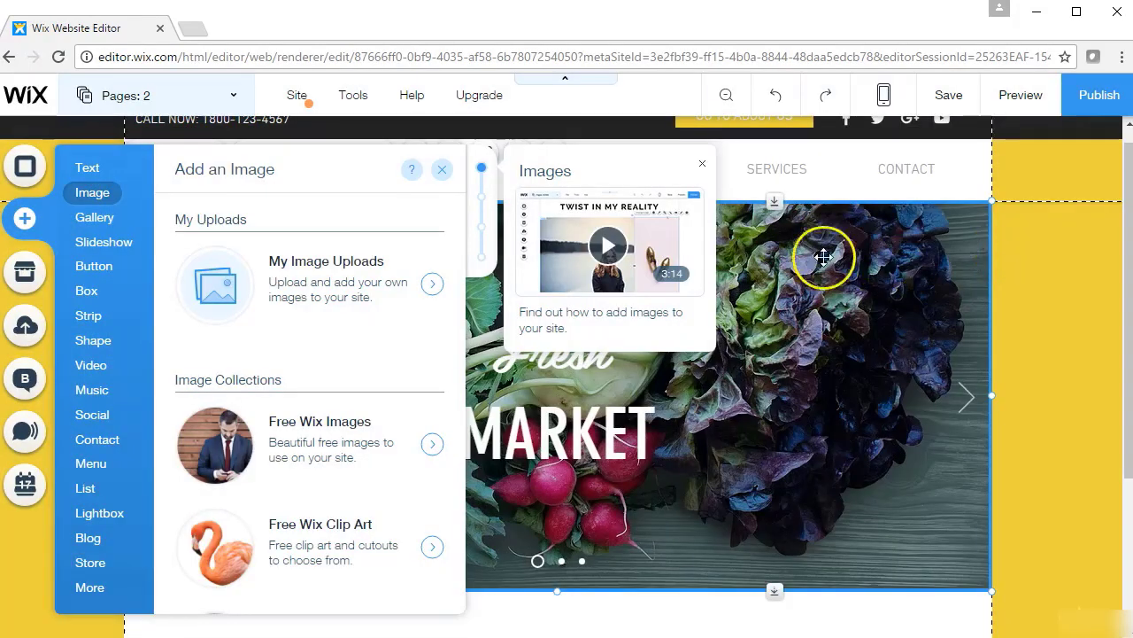
pyautogui.click(705, 165)
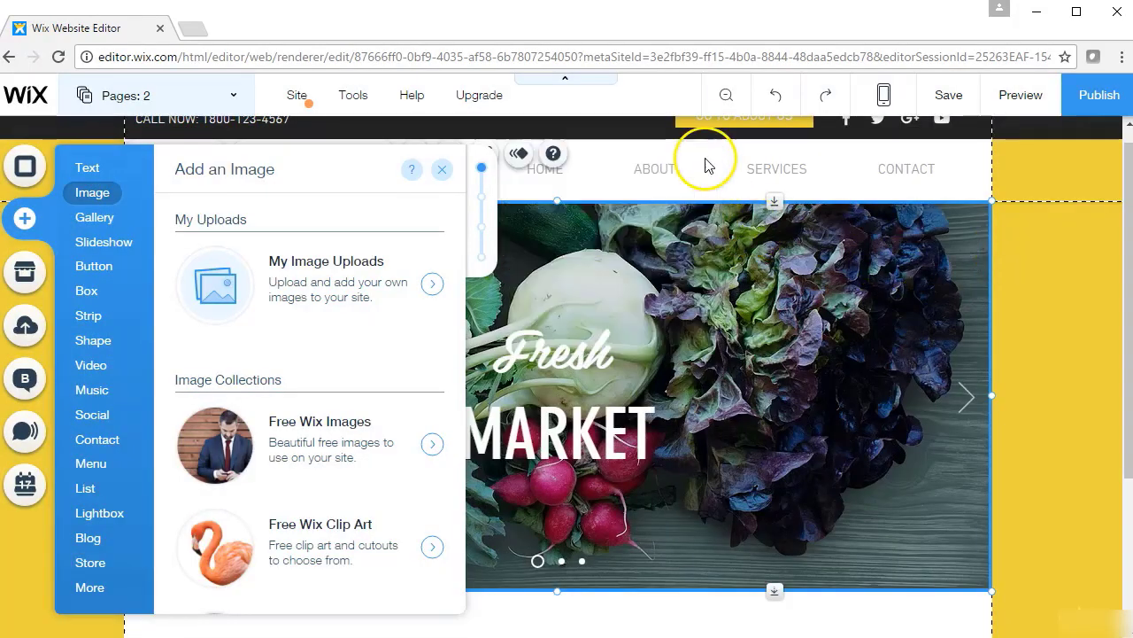
pyautogui.click(444, 177)
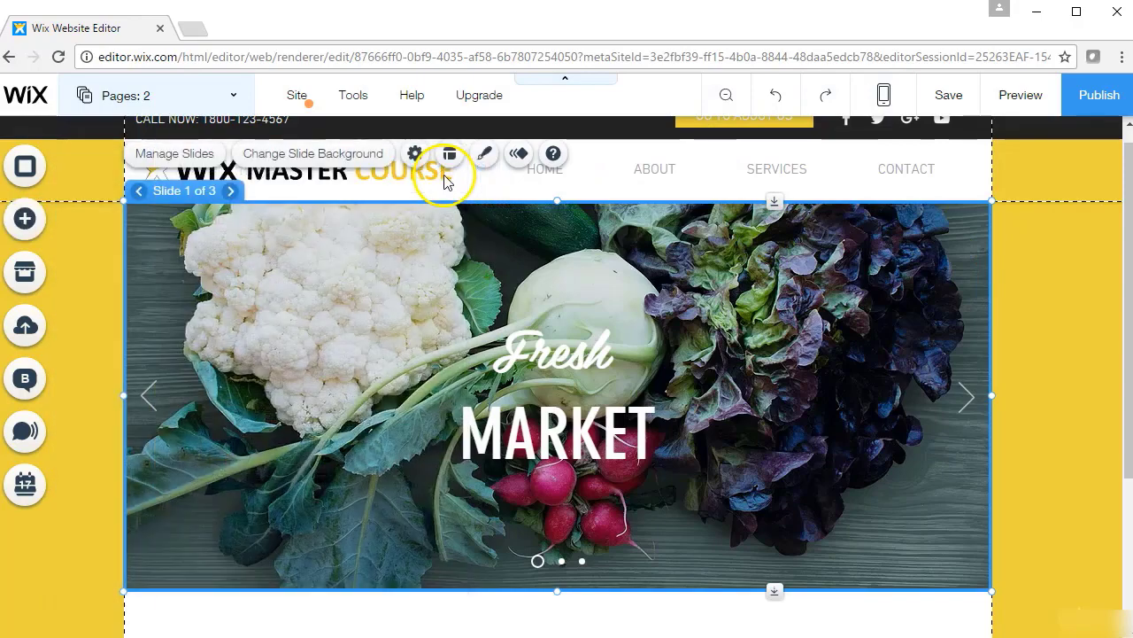
# View the box slideshow's third slide and examine the slide management list with Slide 1's options, leaving the list closed
pyautogui.click(230, 192)
pyautogui.click(230, 192)
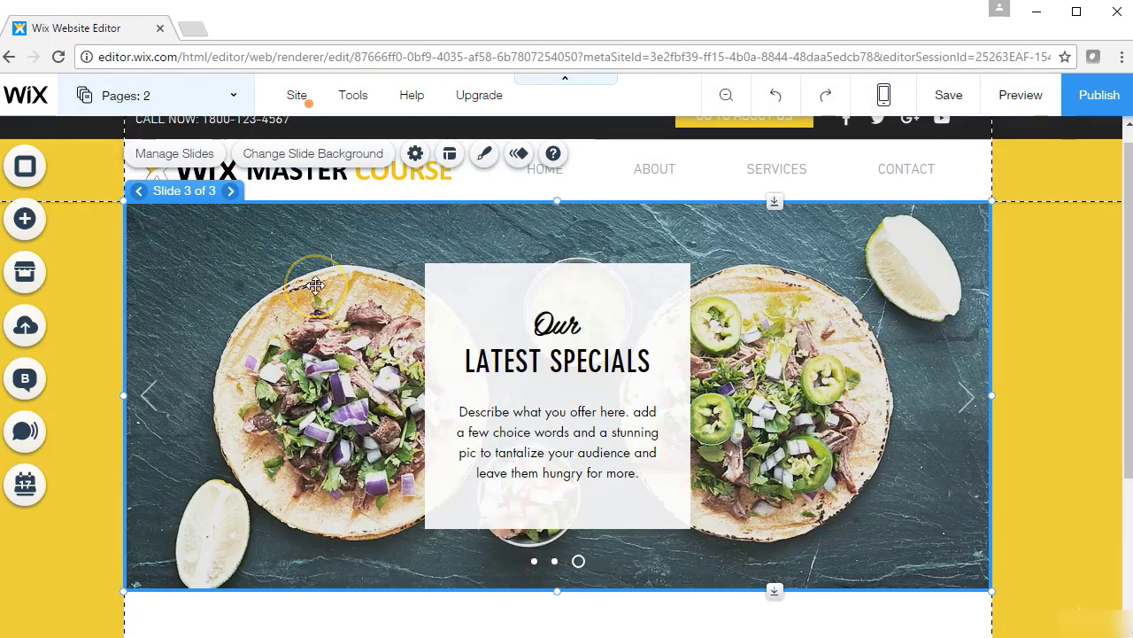
pyautogui.click(188, 165)
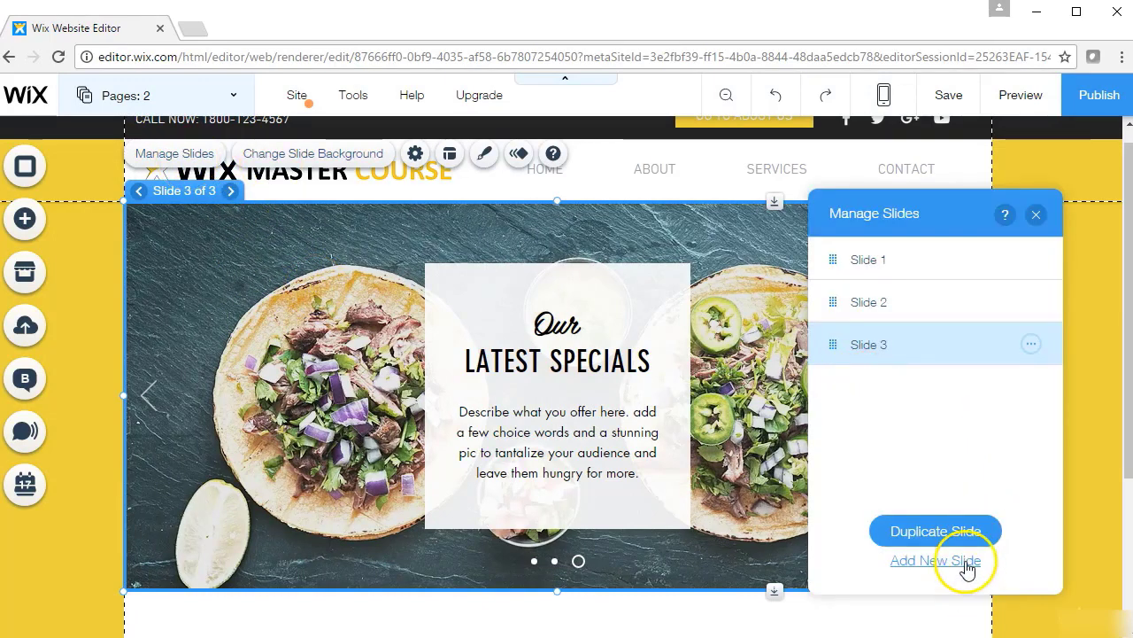
pyautogui.click(1033, 261)
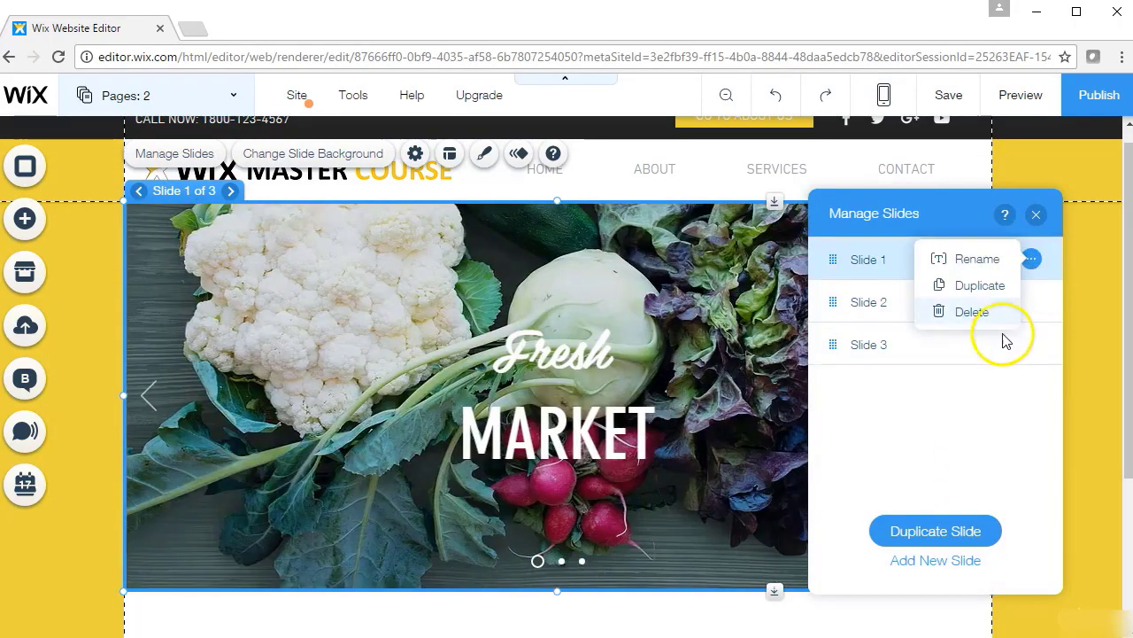
pyautogui.click(1053, 223)
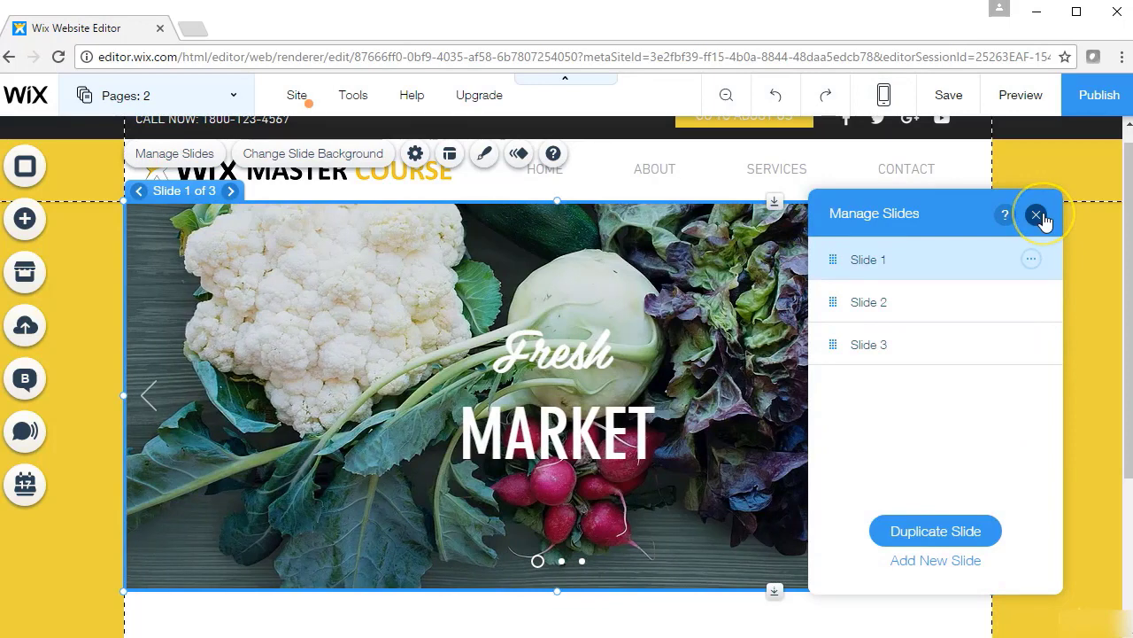
pyautogui.click(1037, 214)
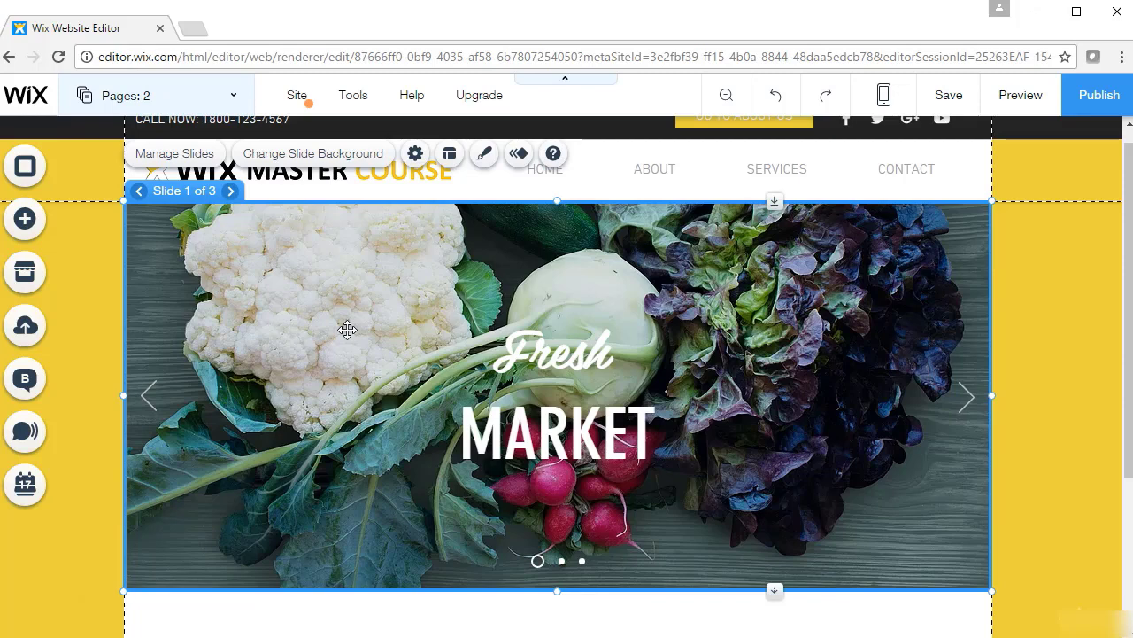
pyautogui.click(197, 348)
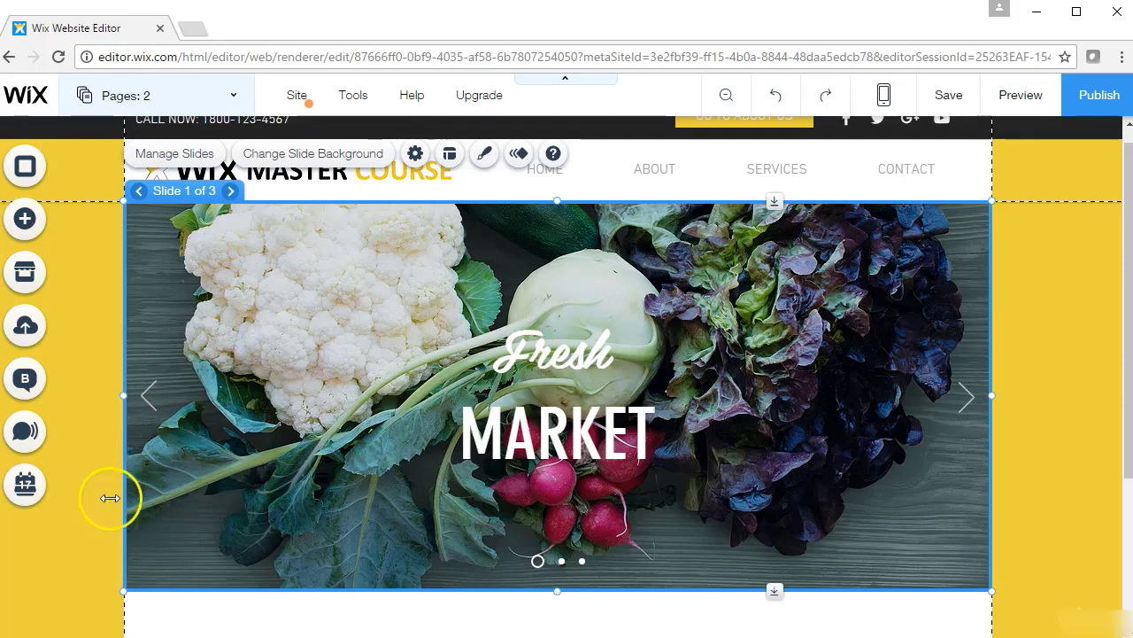